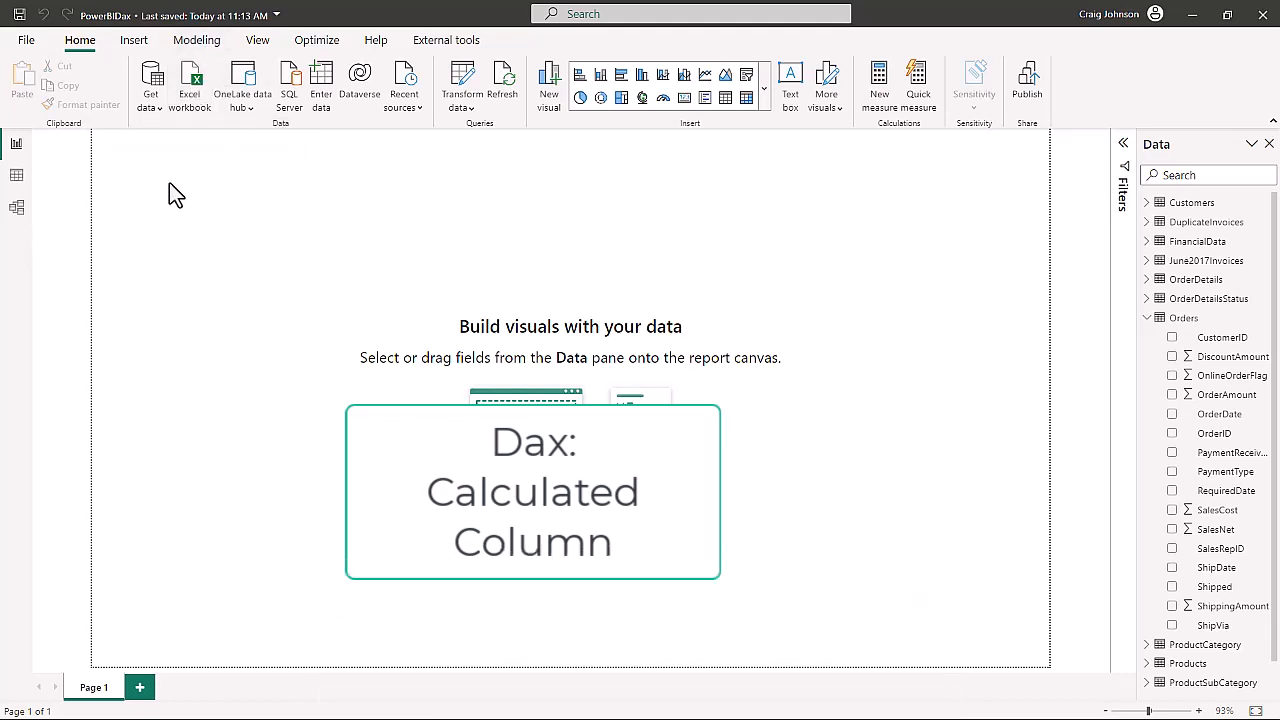
Step: Add a calculated column named LineItemTotal to the OrderDetails table in the table view
click(17, 178)
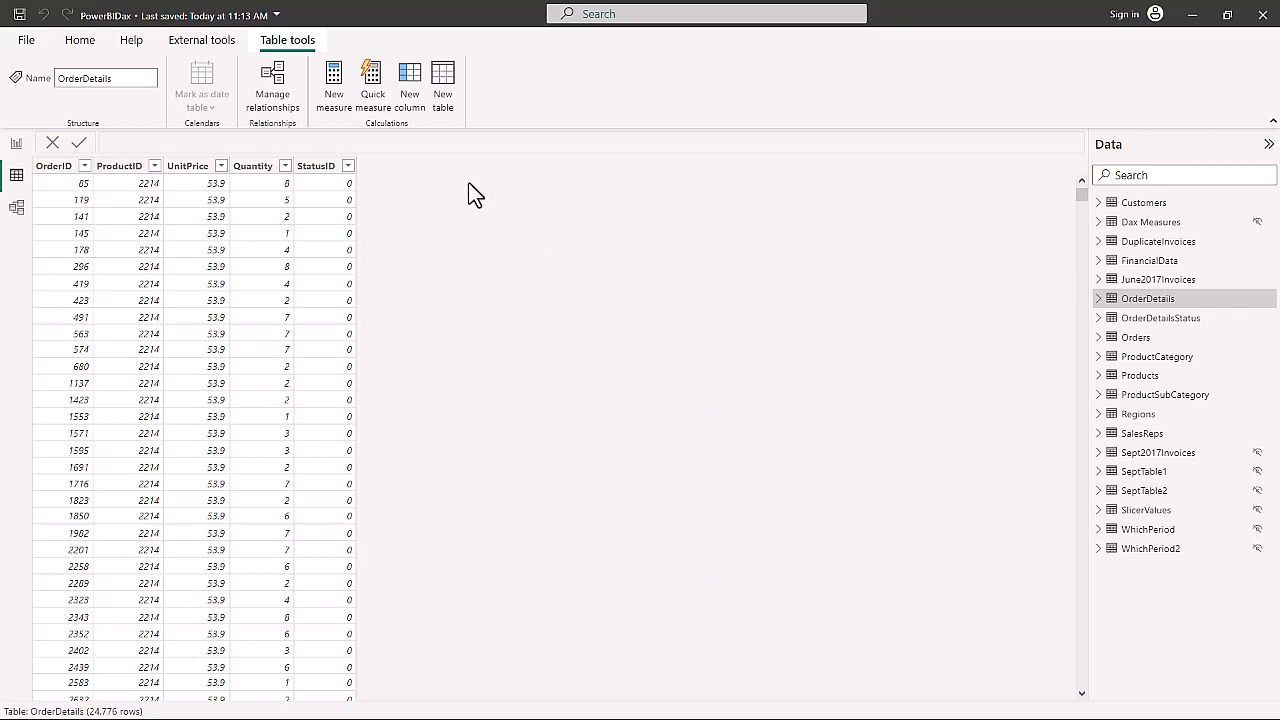
click(409, 78)
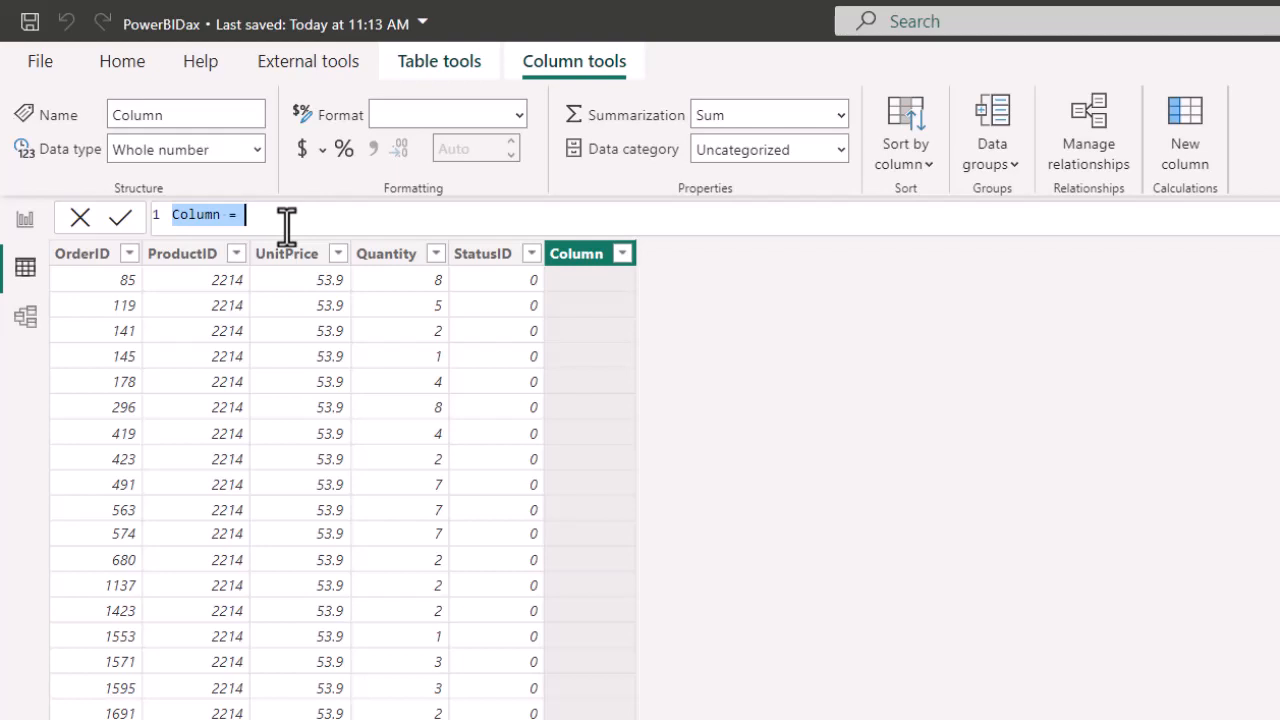
text(L)
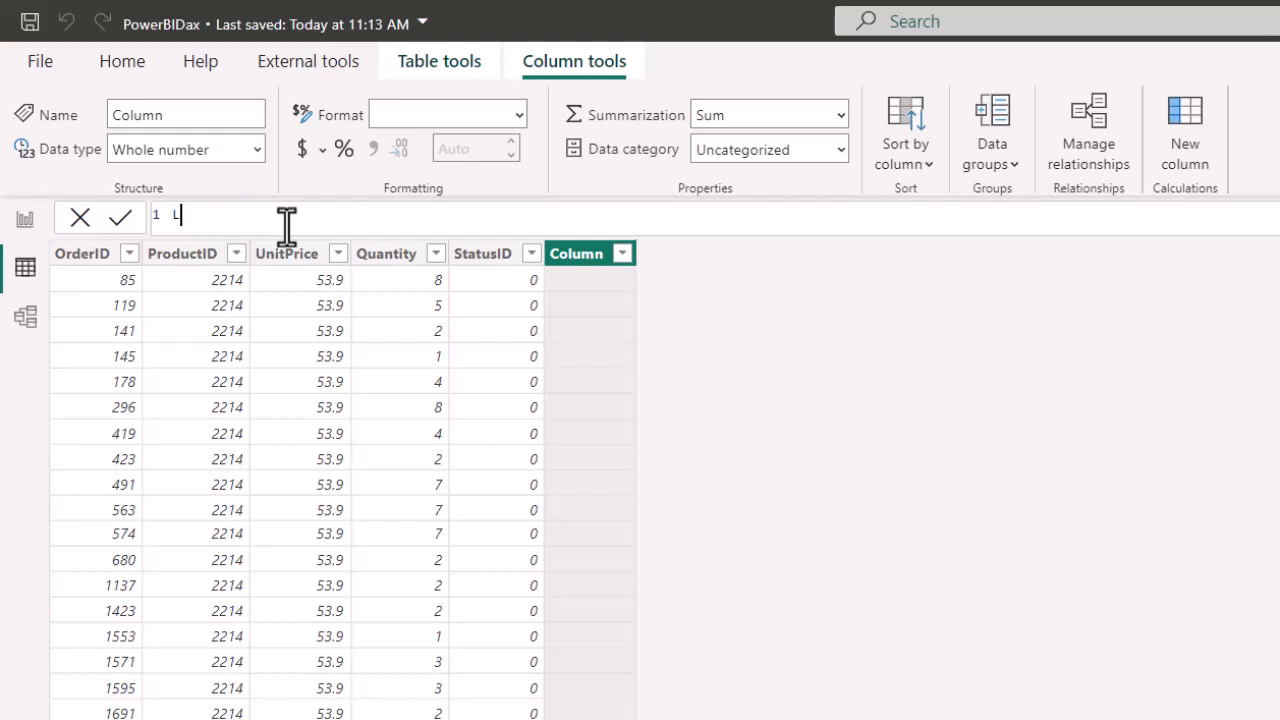
text(ineItemTotal)
key(shift+Return)
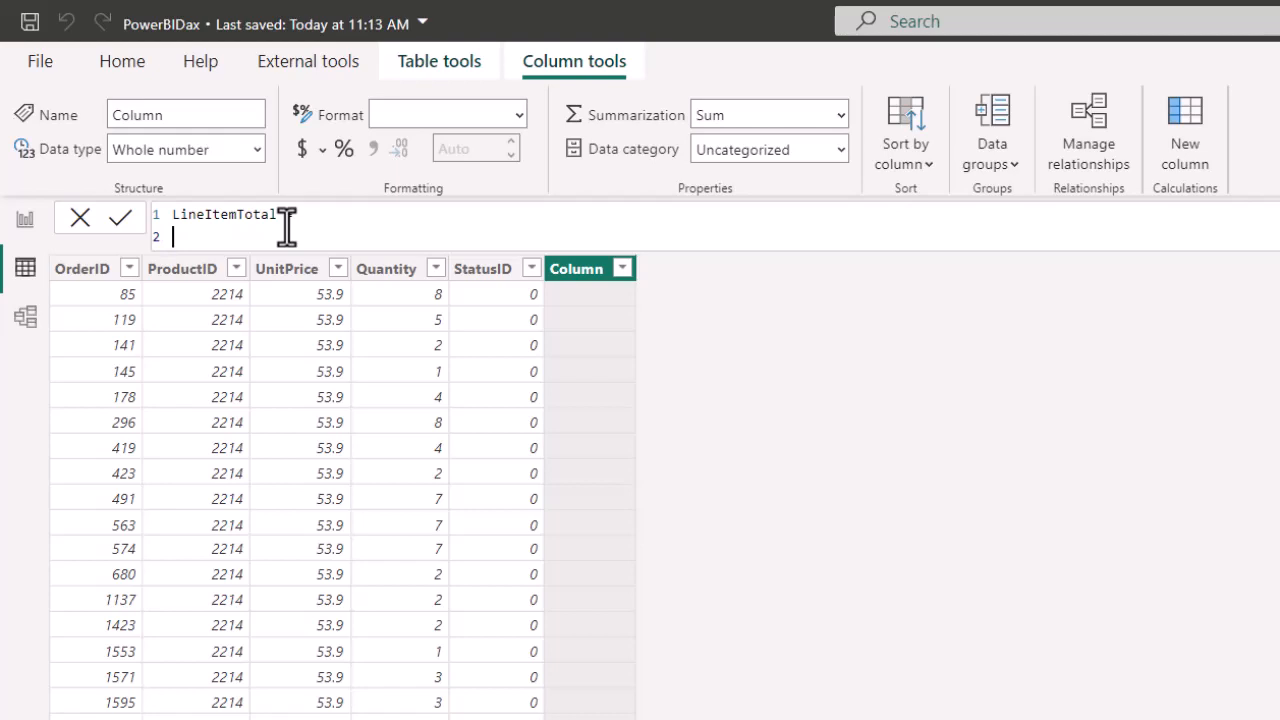
Step: Define LineItemTotal as OrderDetails[Quantity] * OrderDetails[UnitPrice] and format the column with a thousands separator
text(quan)
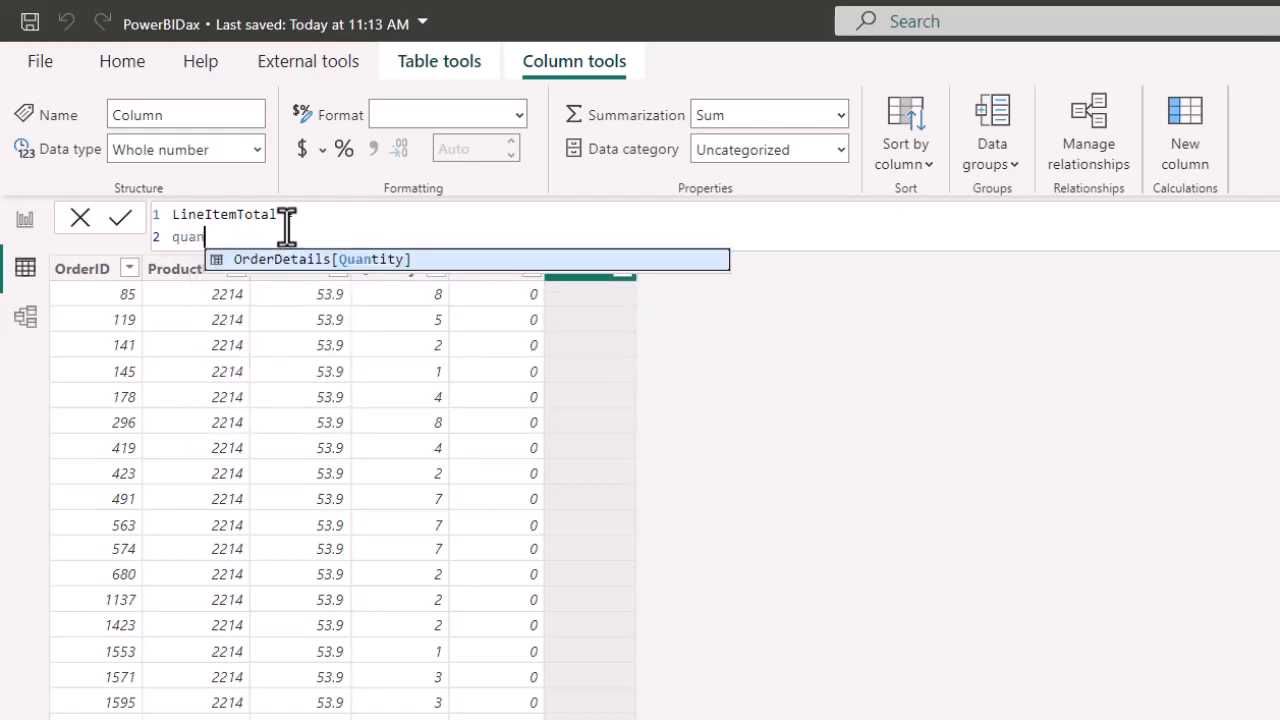
key(Tab)
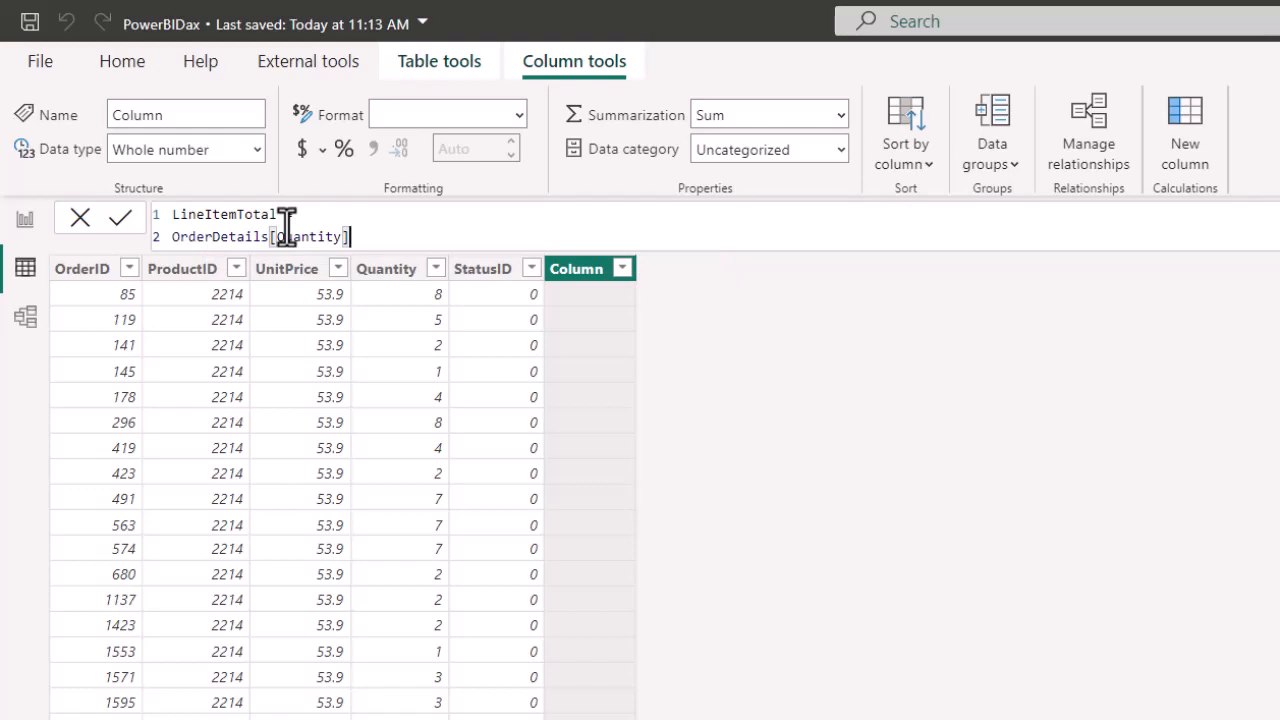
text(* uni)
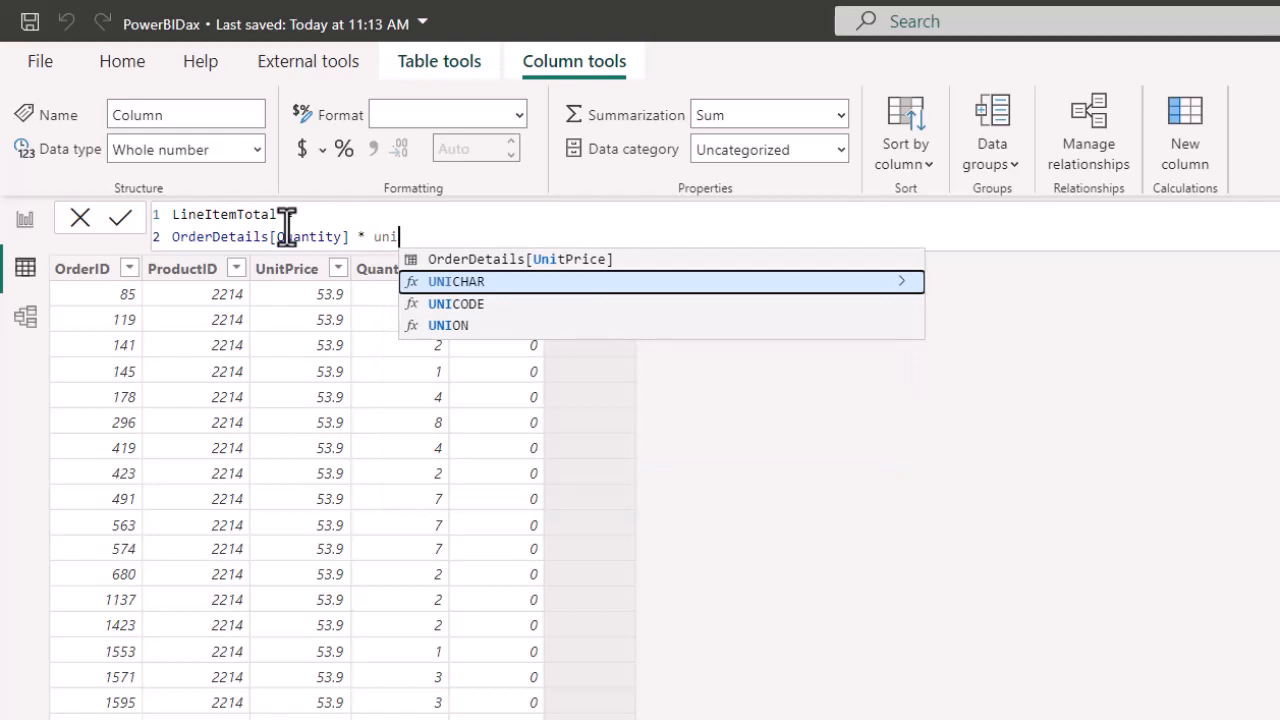
key(Up)
key(Tab)
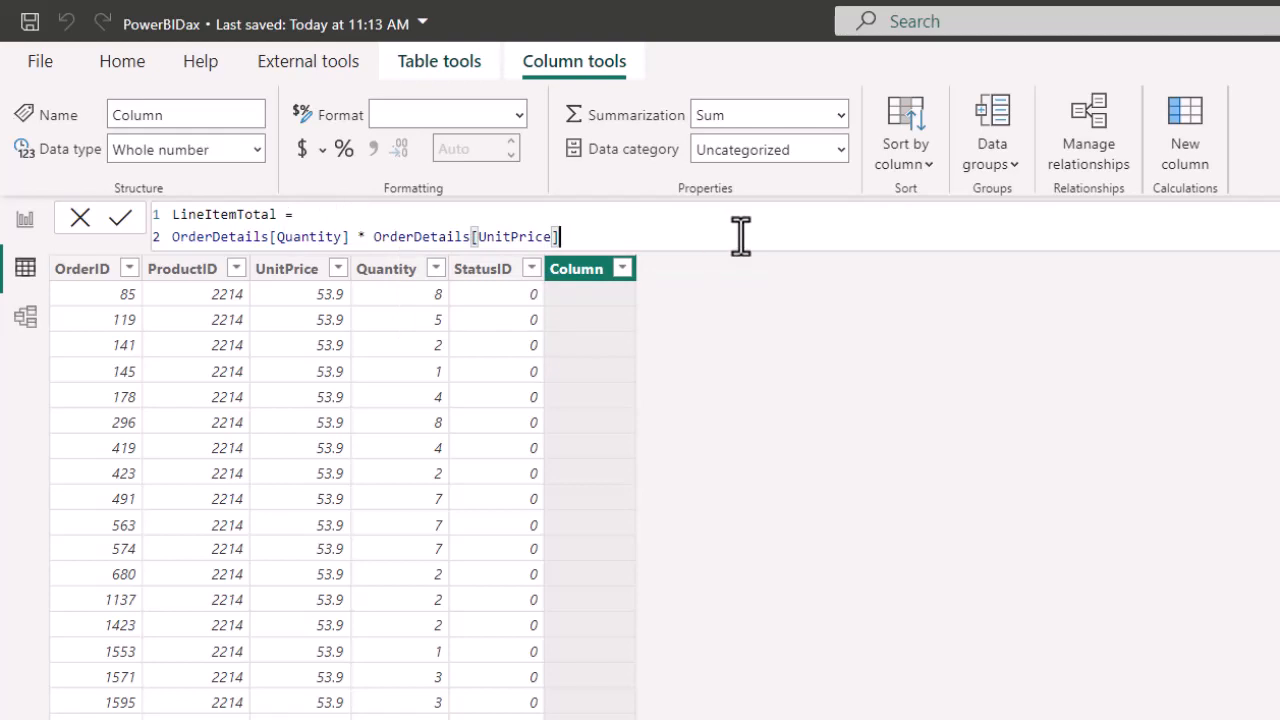
key(Return)
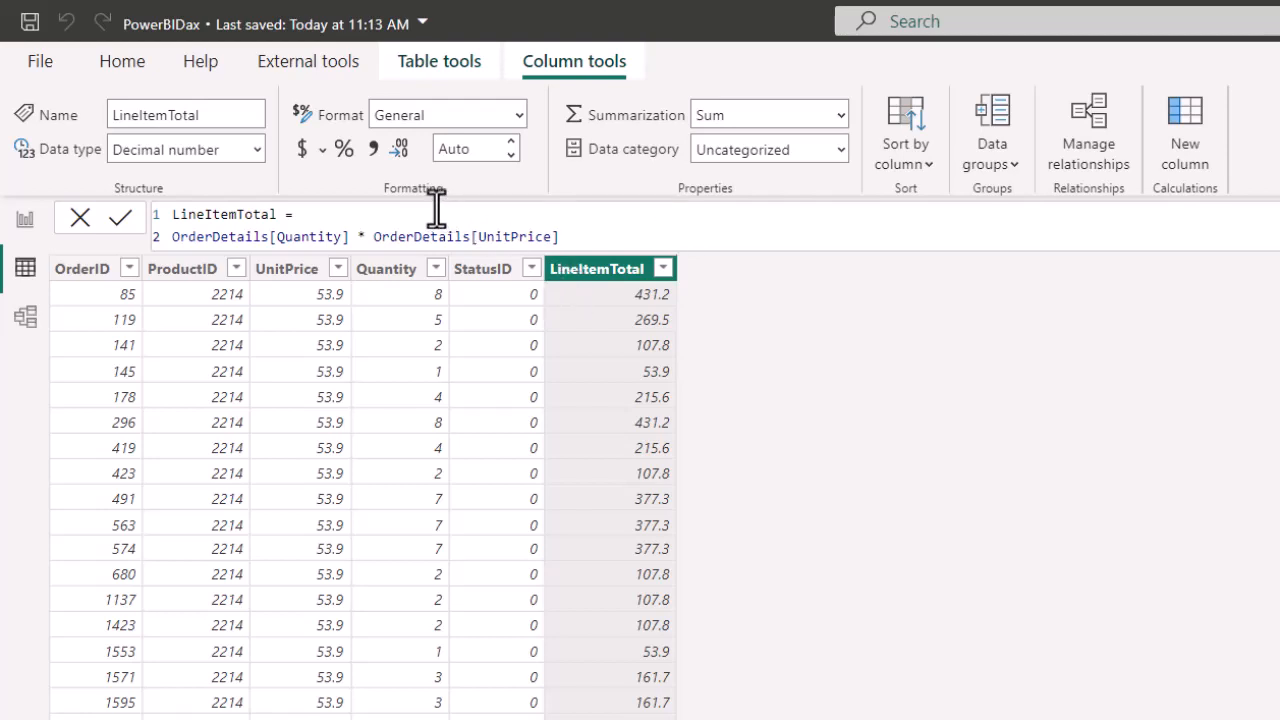
click(373, 149)
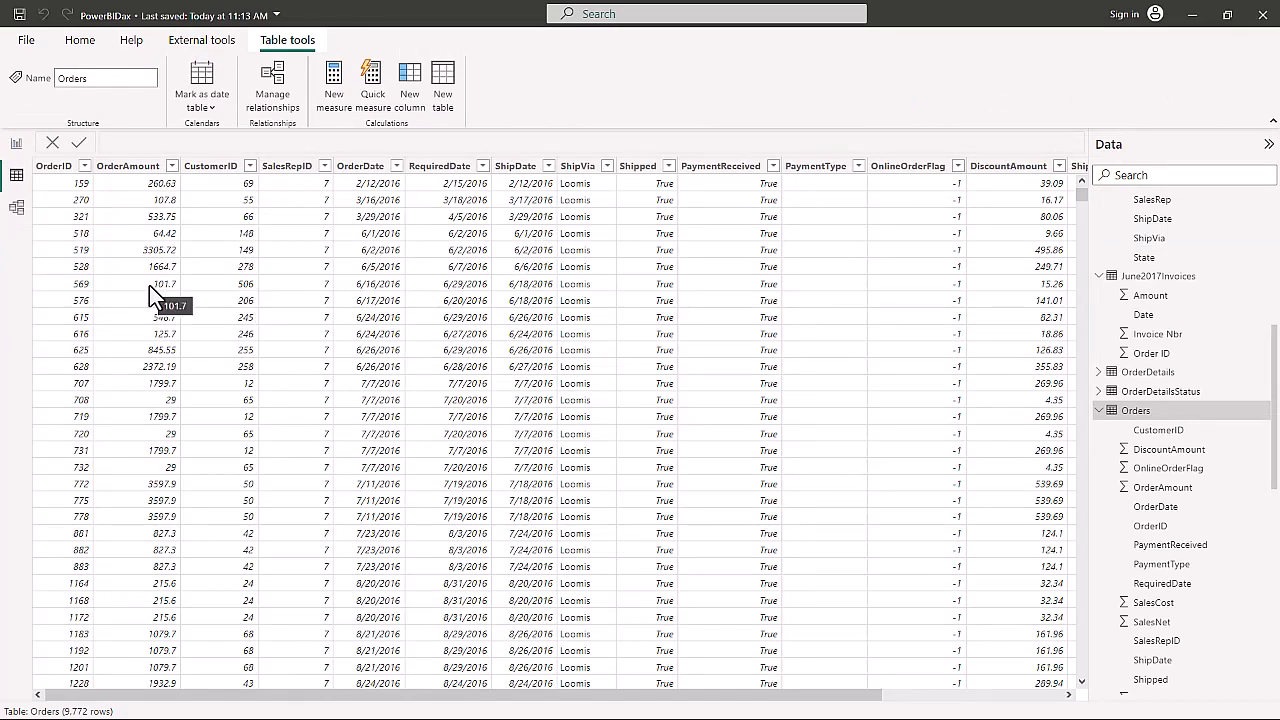
Step: Add a calculated column named SalesTax to the Orders table, leaving a second line for its formula
click(409, 100)
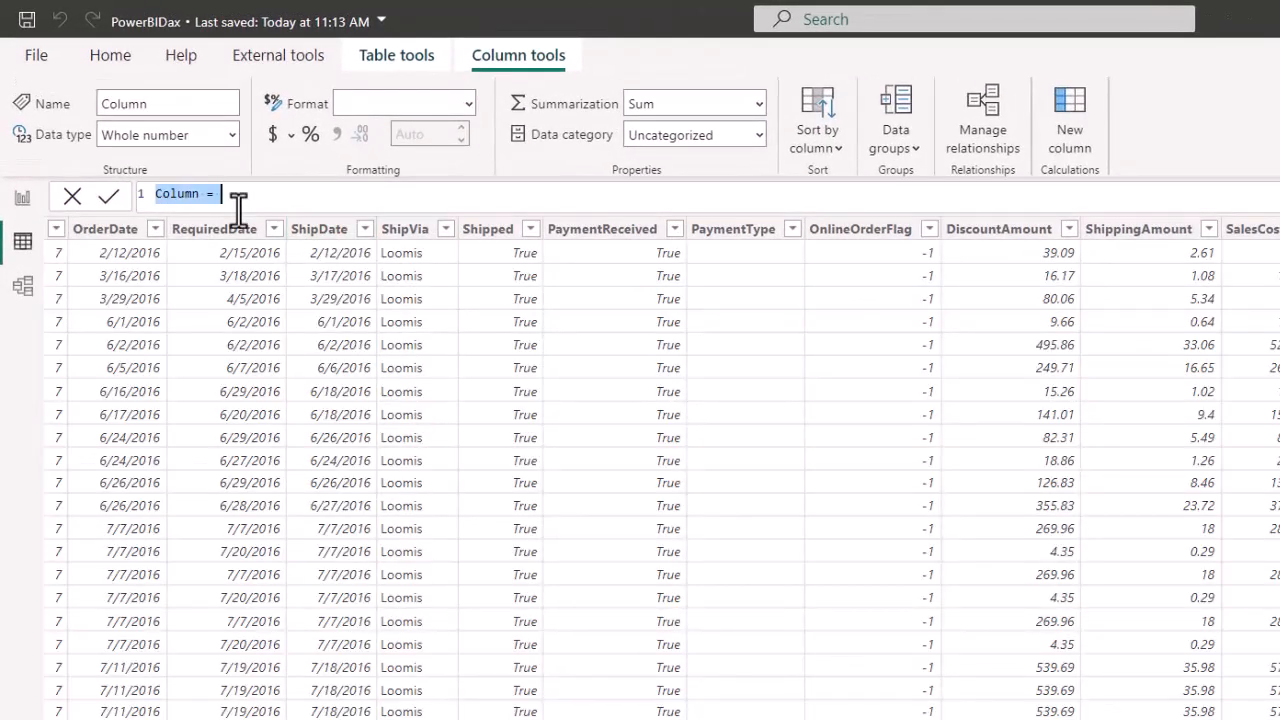
text(SalesTax)
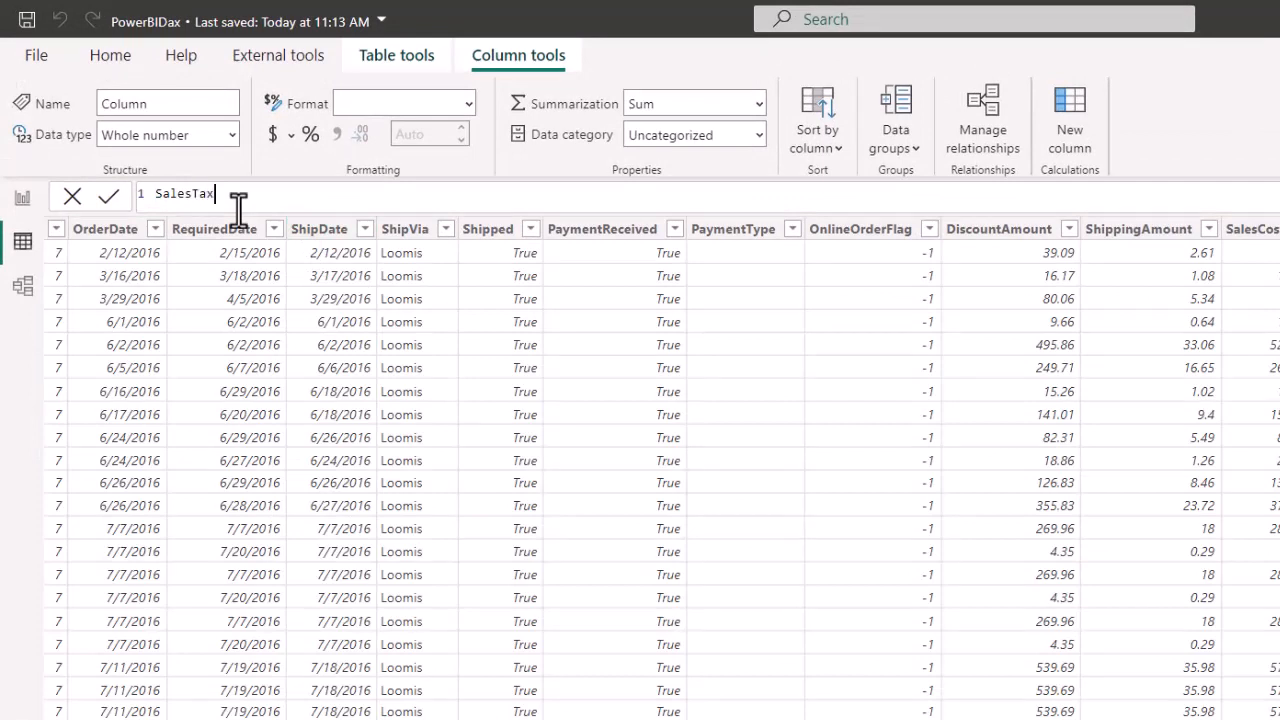
text(=)
key(shift+Return)
Step: Define SalesTax as Orders[OrderAmount] *.05 and format the column with a thousands separator
text(or)
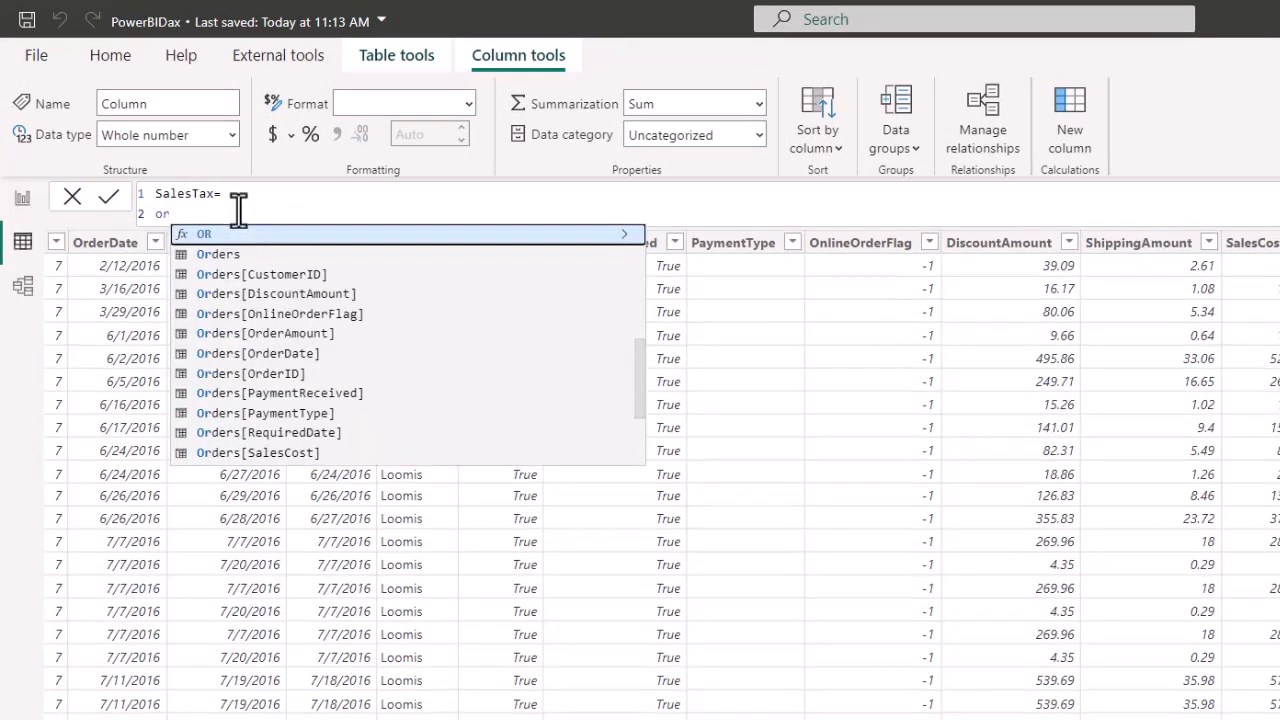
key(Down)
key(Down)
key(Down)
key(Down)
key(Down)
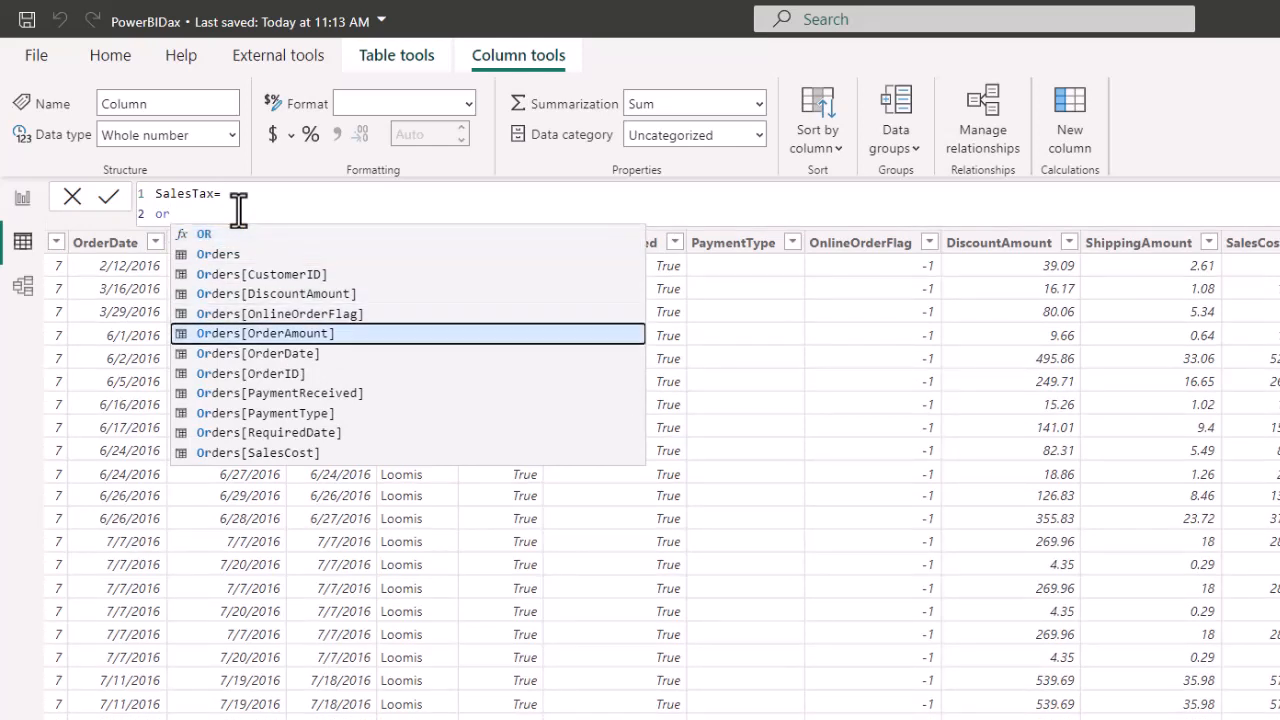
key(Tab)
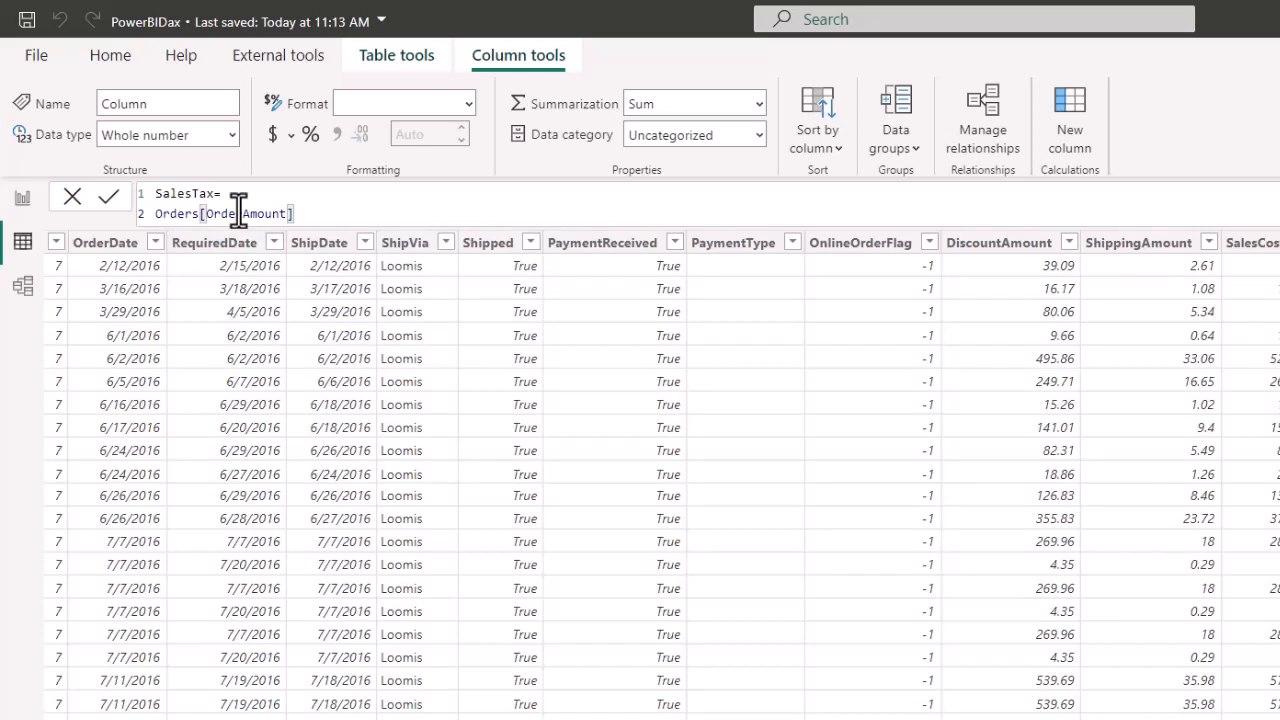
text(*.05)
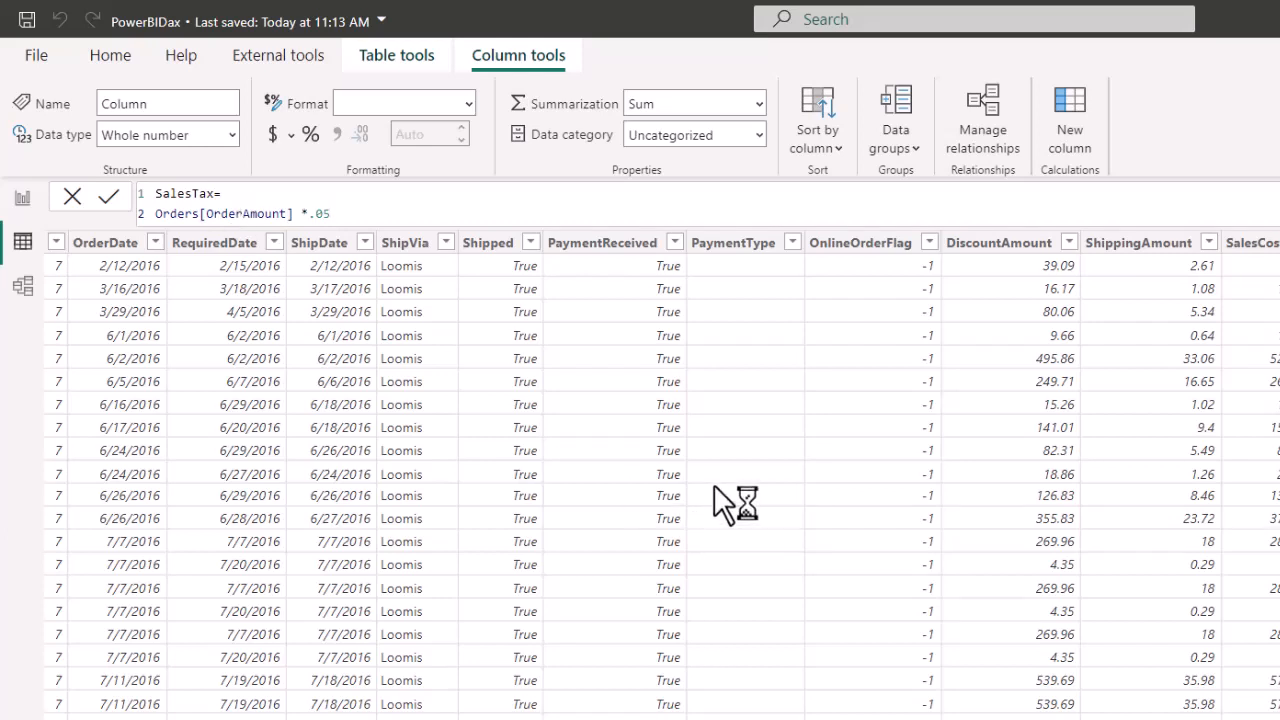
key(Return)
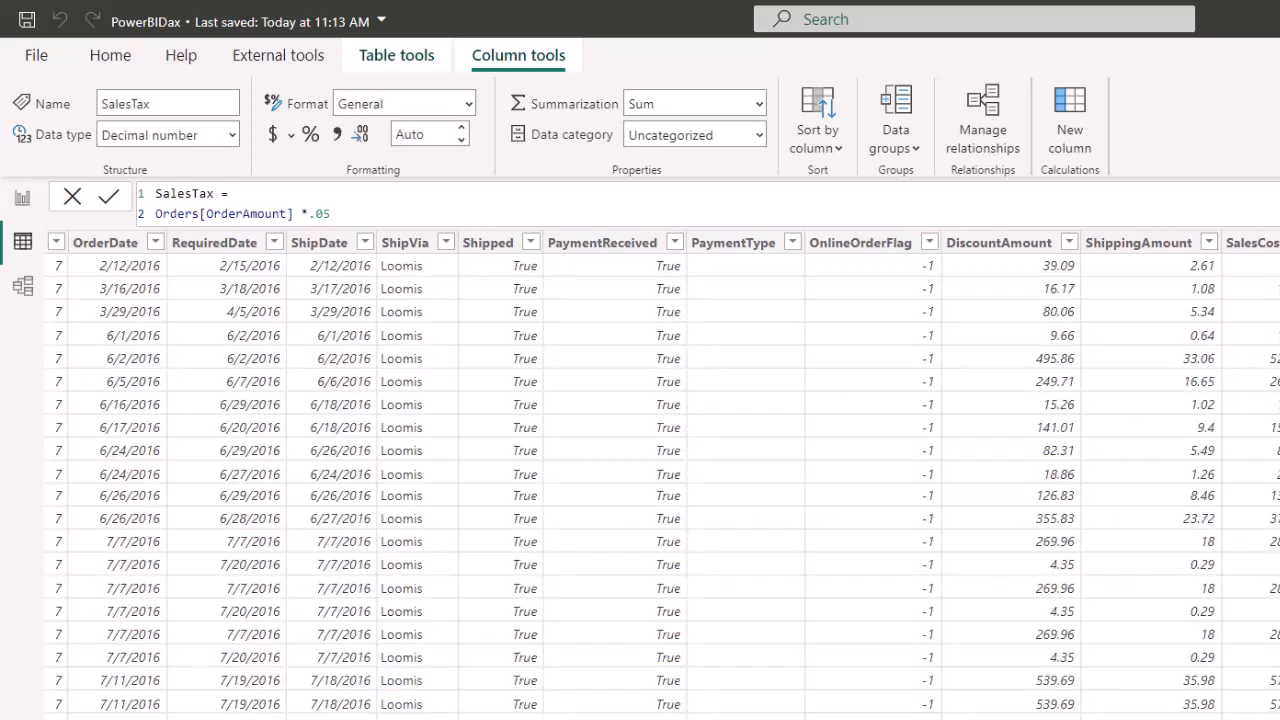
click(336, 132)
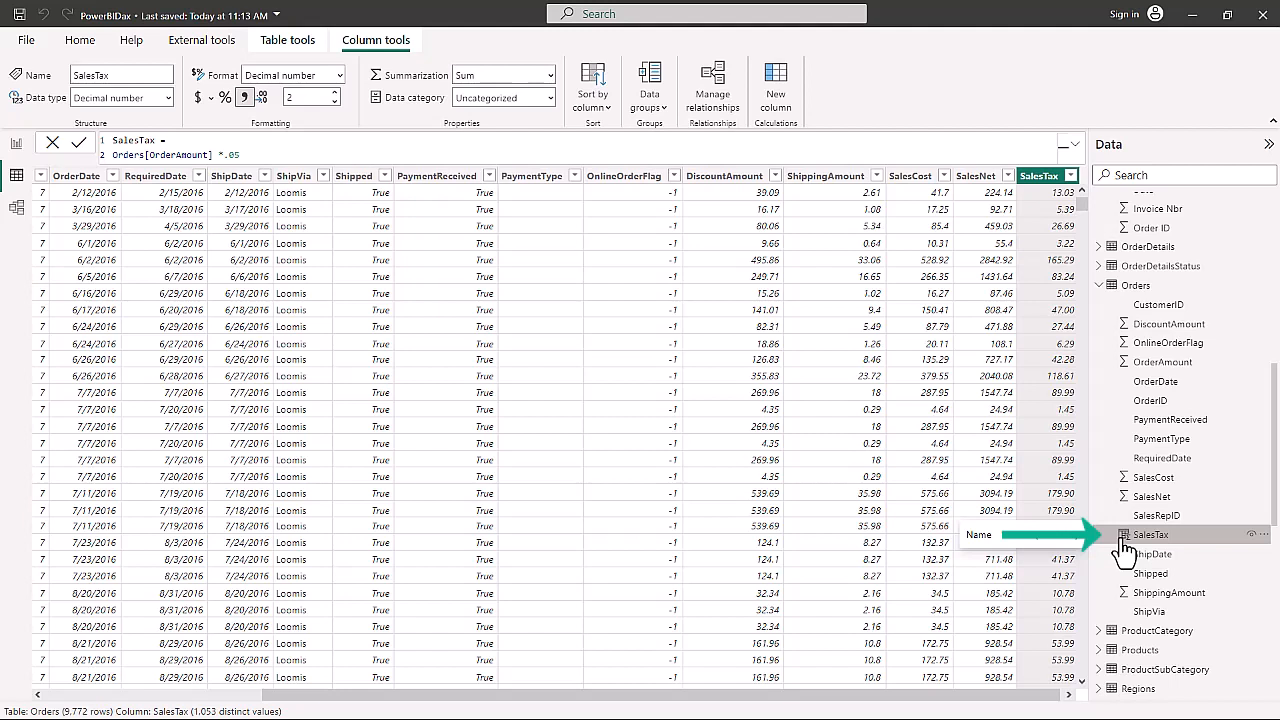
Step: Expand the SalesTax formula editor to full height and collapse it to a single line
click(1075, 150)
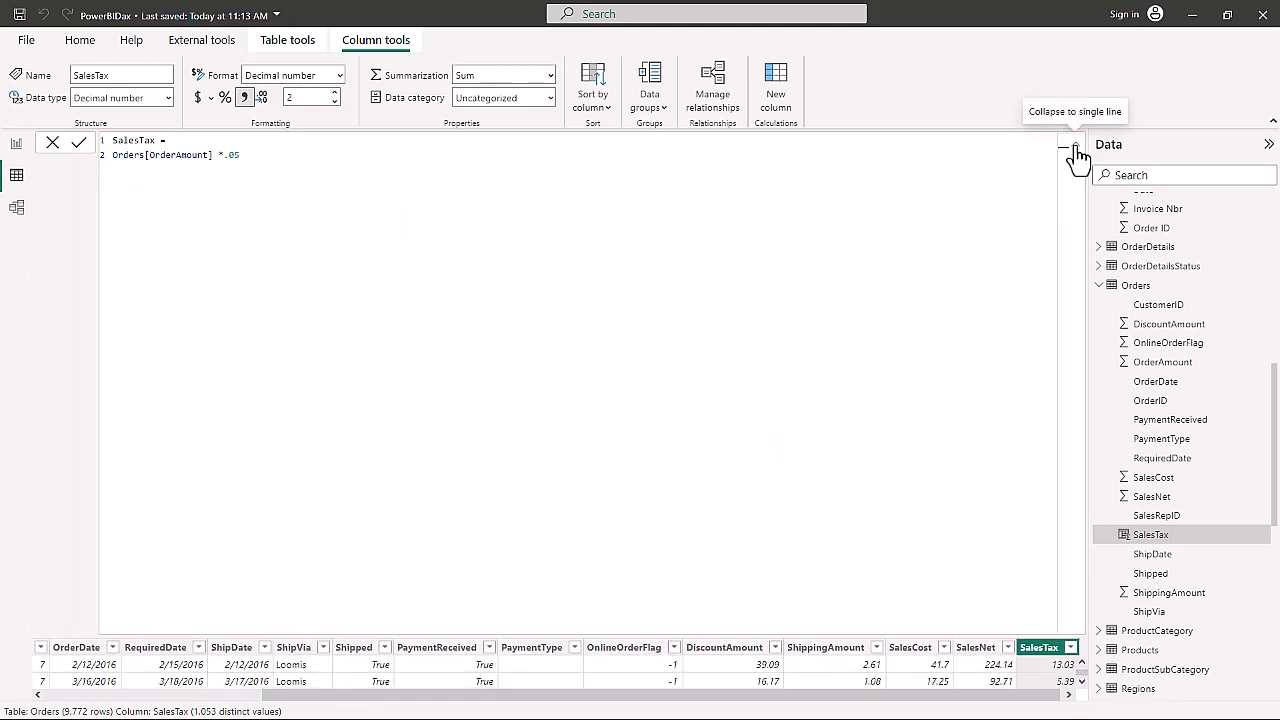
click(1075, 150)
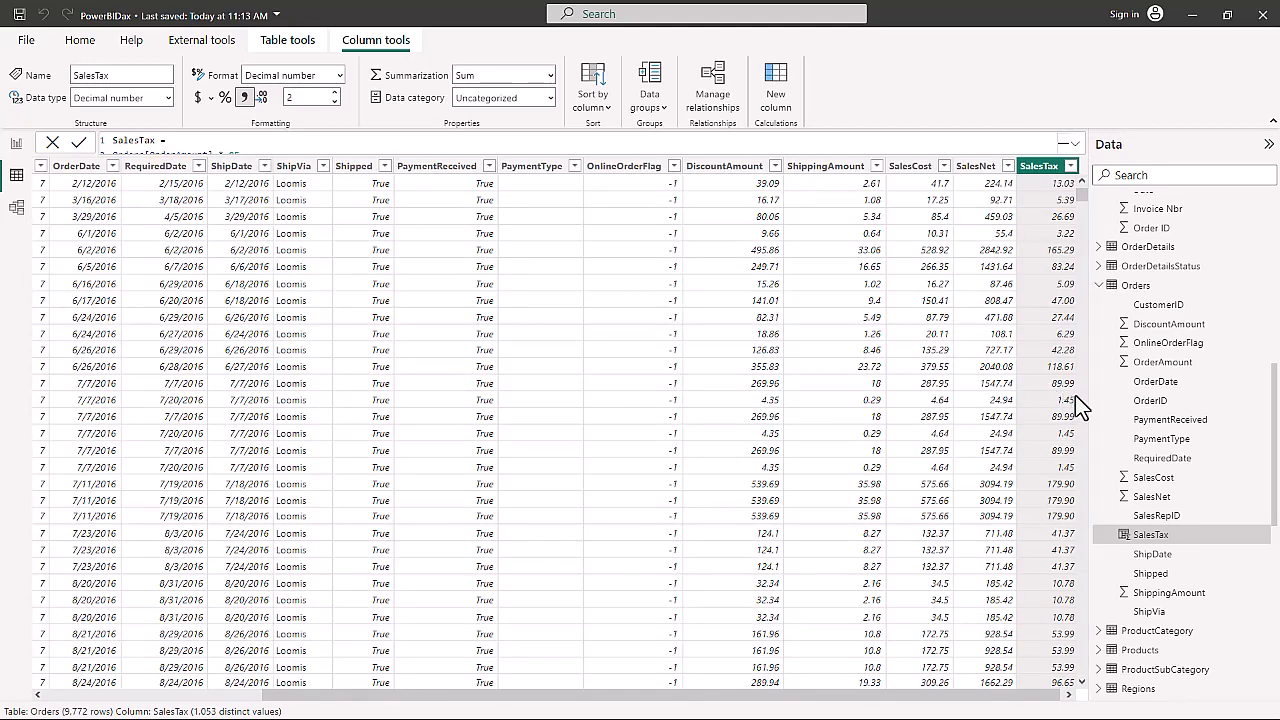
Step: Expand the OrderDetails table's field list and display its LineItemTotal calculated column
scroll(1140, 420, up, 5)
scroll(1138, 445, down, 2)
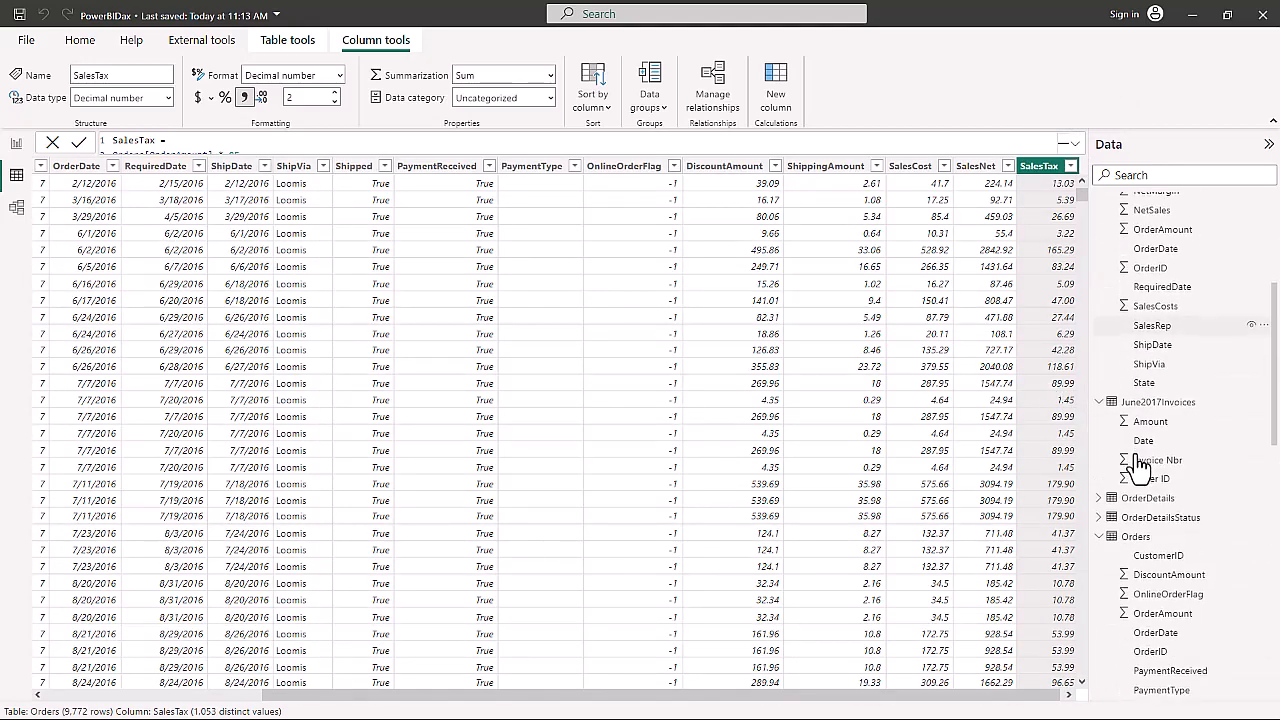
click(1100, 499)
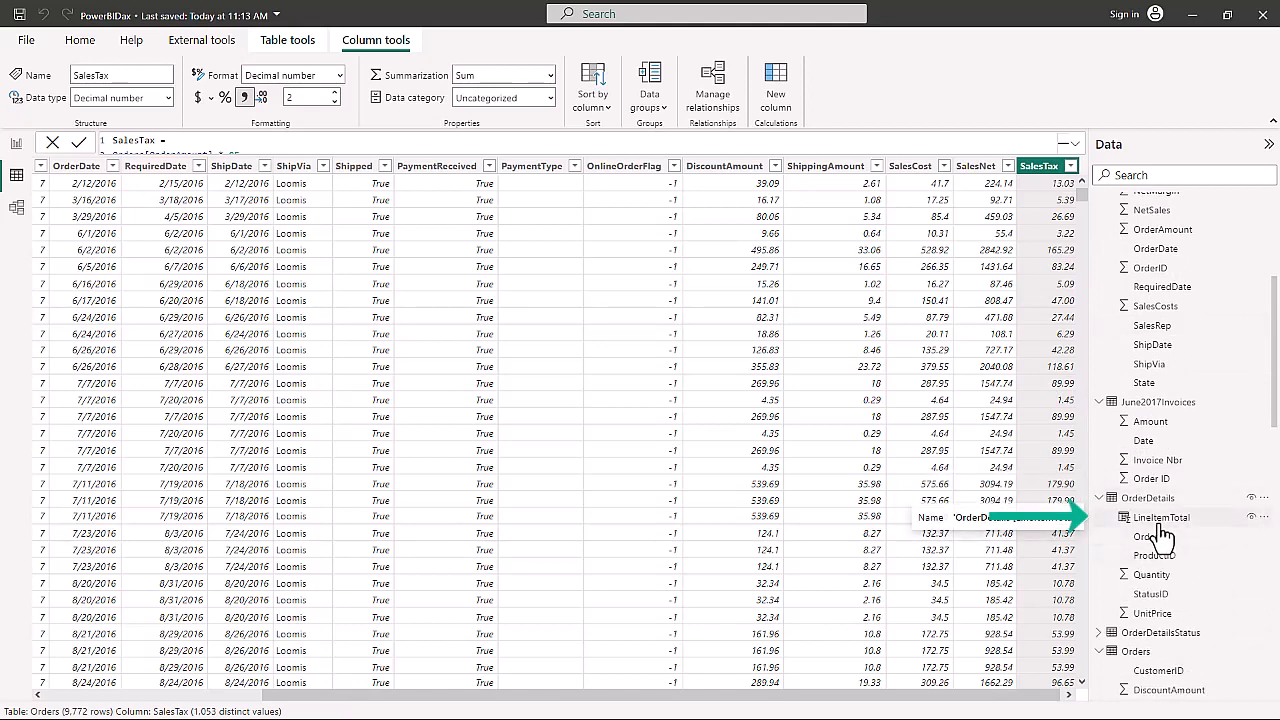
click(1158, 520)
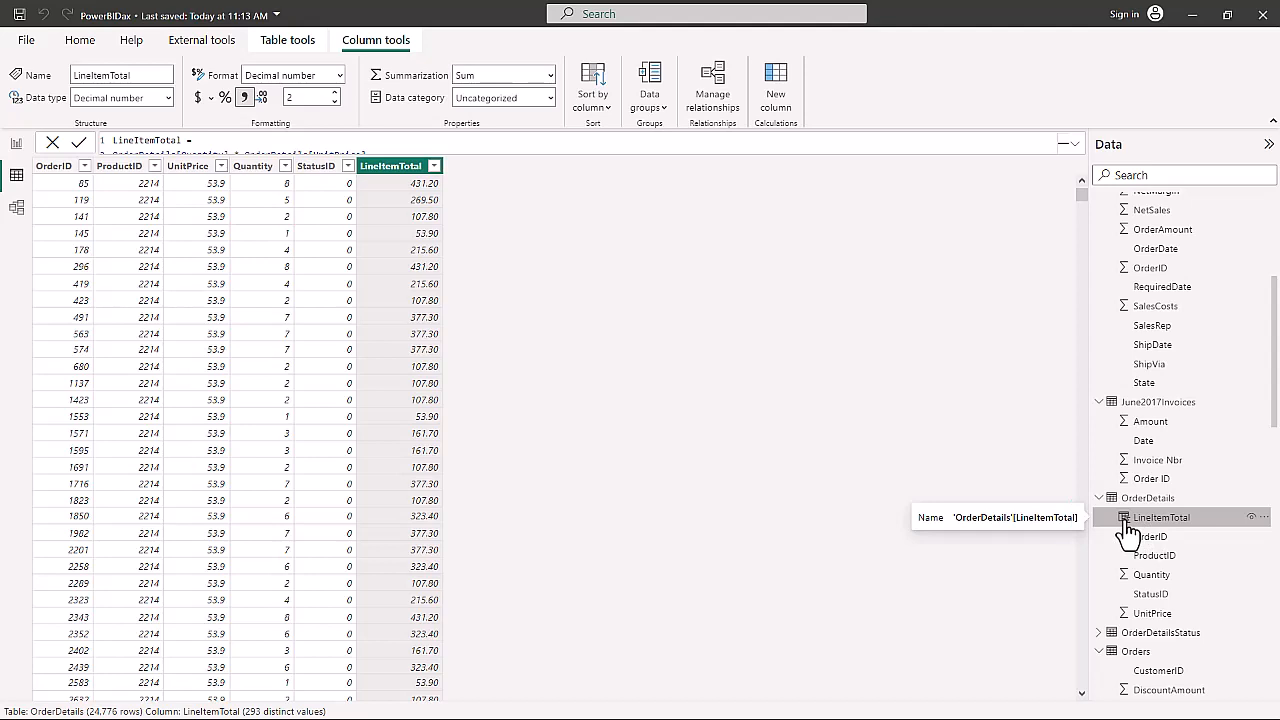
scroll(1171, 545, down, 5)
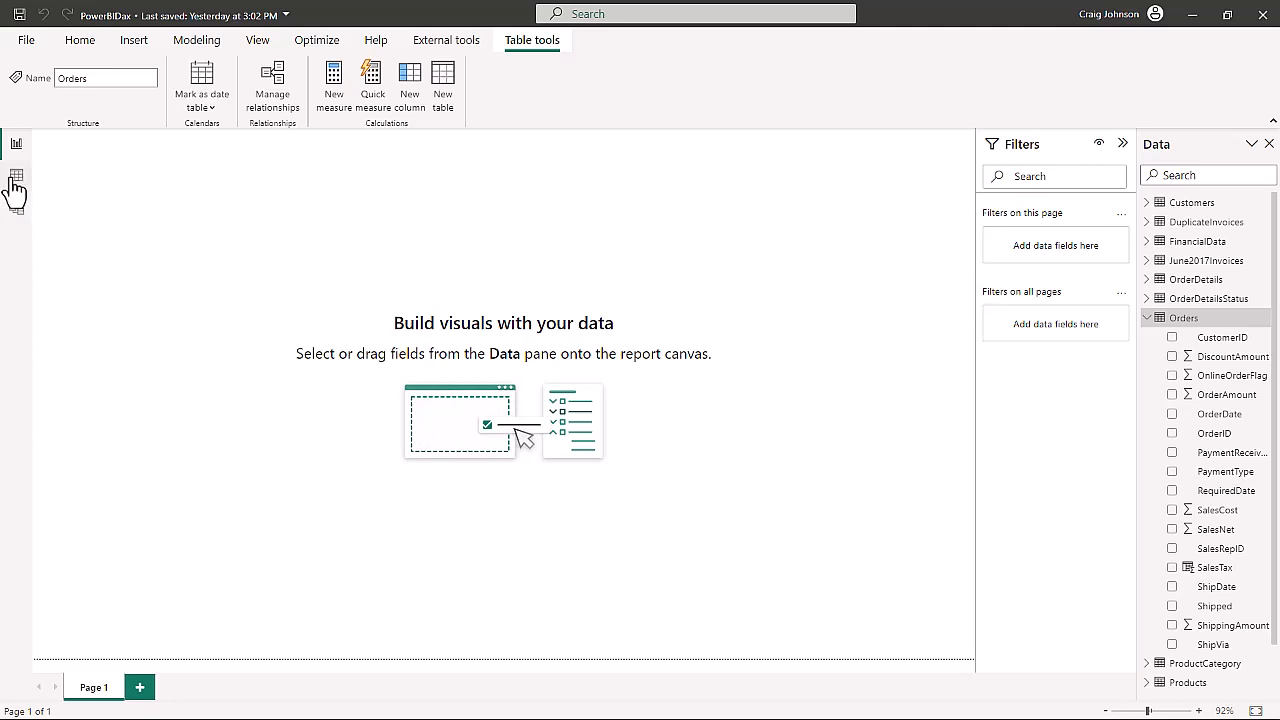
Step: Show the Orders table in the table view and add a calculated column named OrderTotal to it
click(17, 180)
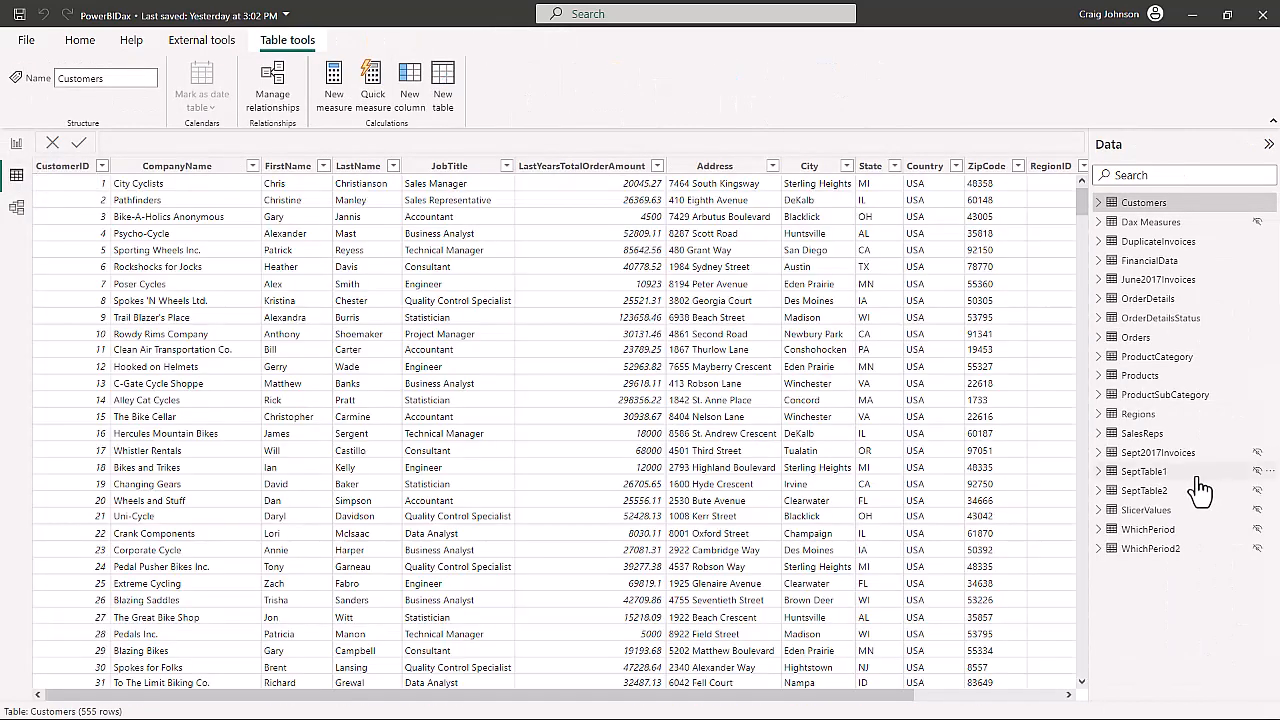
click(1134, 341)
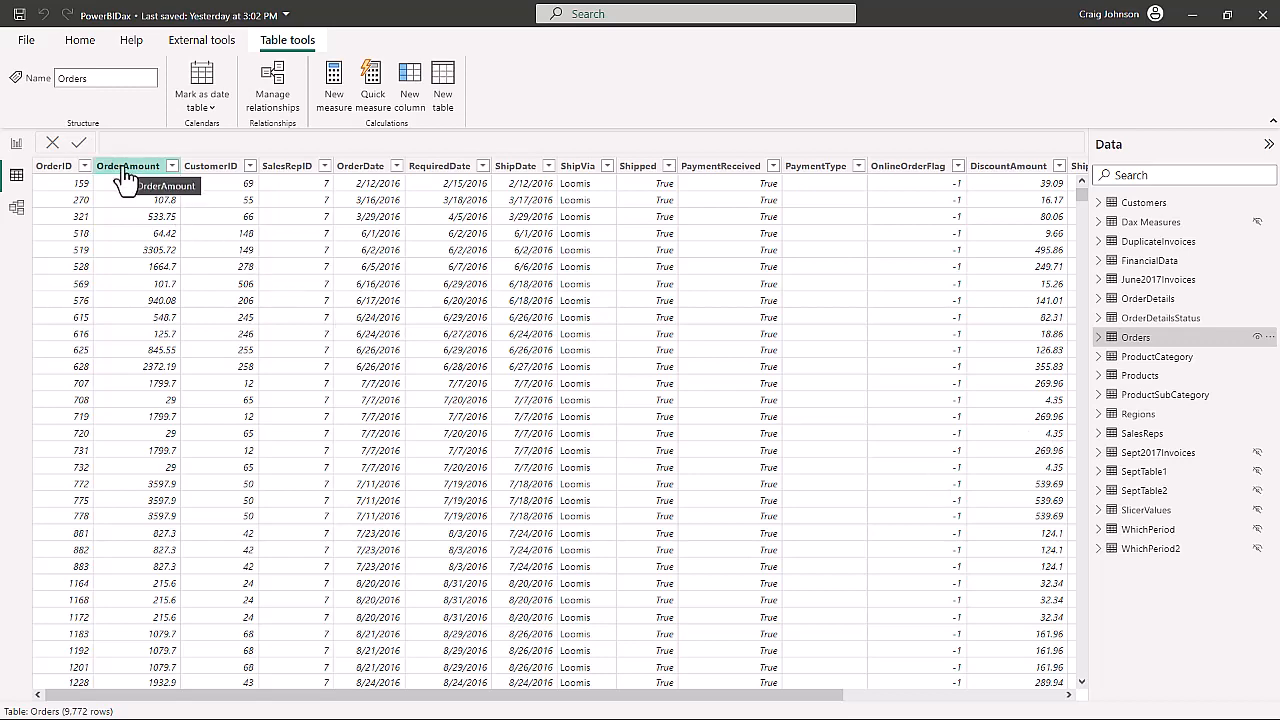
drag(588, 696, 835, 708)
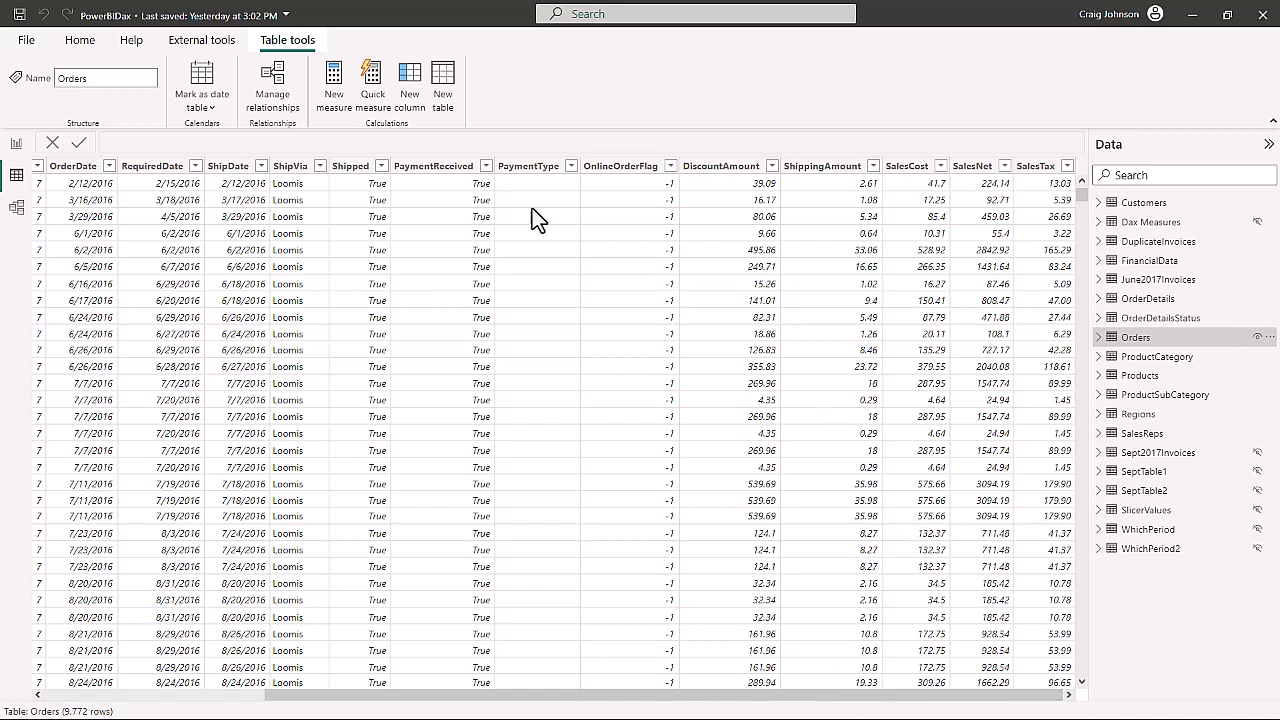
click(416, 92)
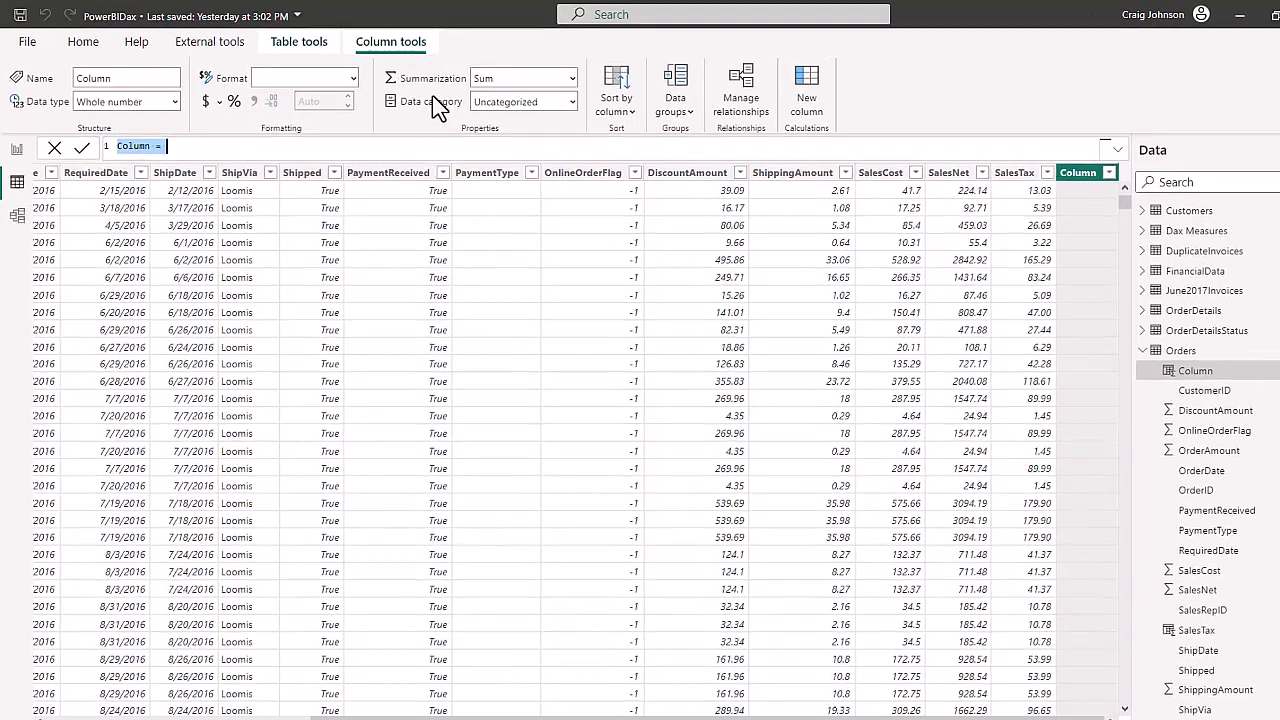
text(O)
text(rder)
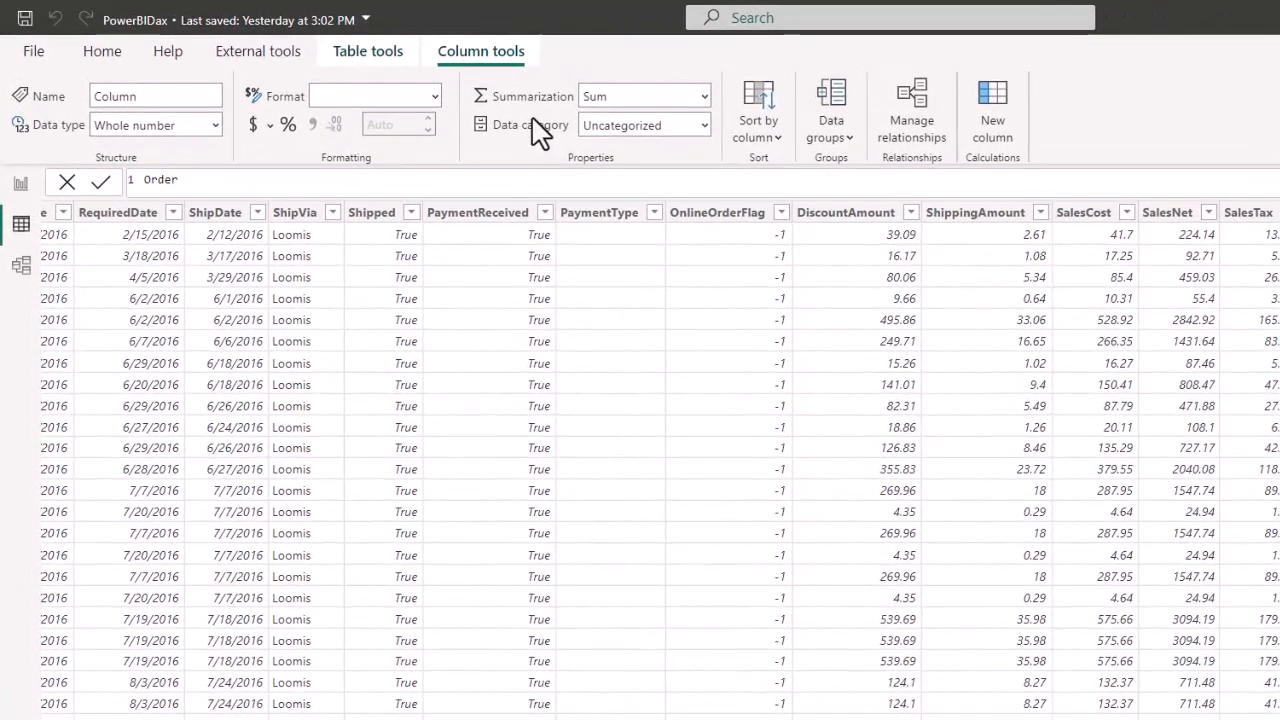
text(Total=)
key(shift+Return)
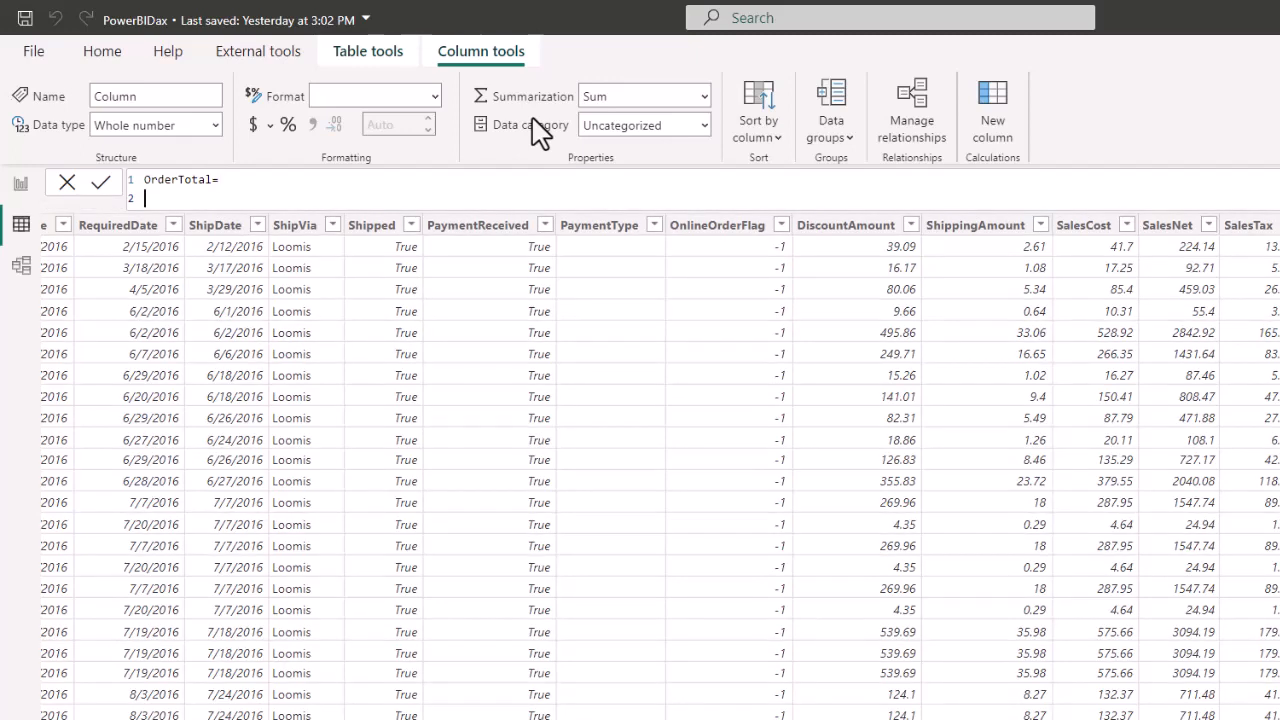
Step: Begin the OrderTotal formula with Orders[OrderAmount] + Orders[ShippingAmount]
text(order)
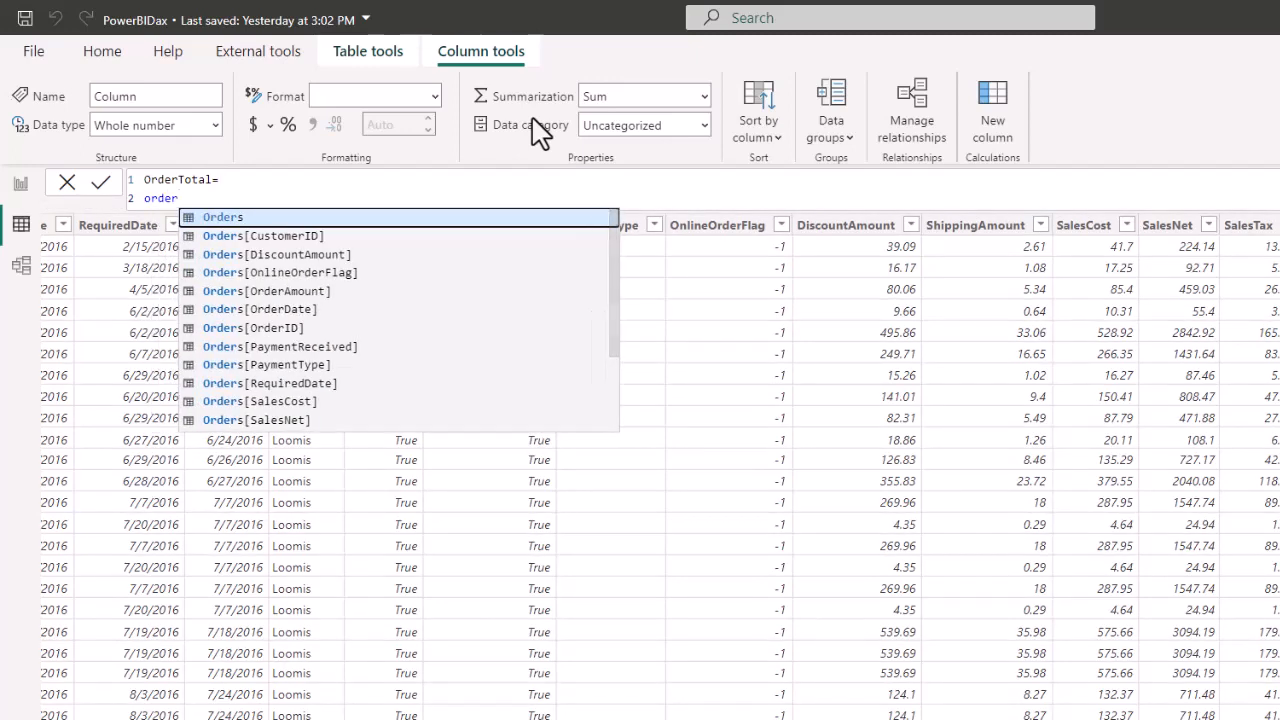
key(Down)
key(Down)
key(Down)
key(Down)
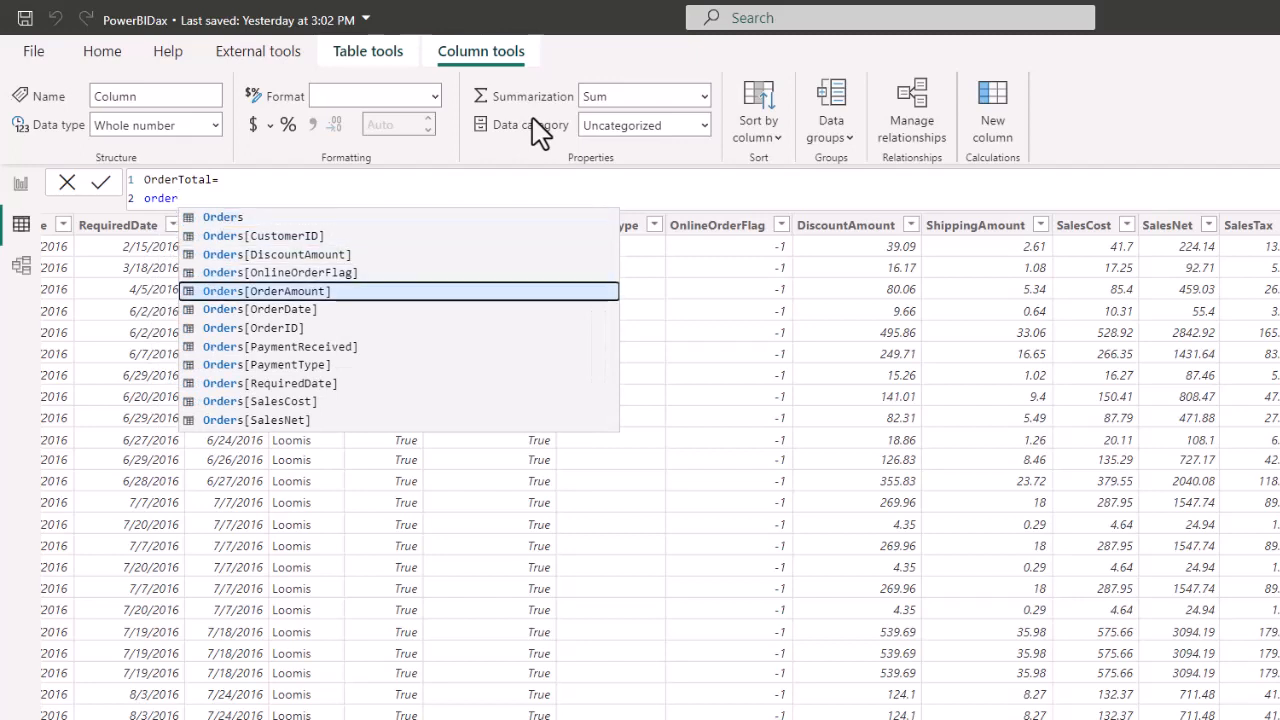
key(Tab)
text(+ )
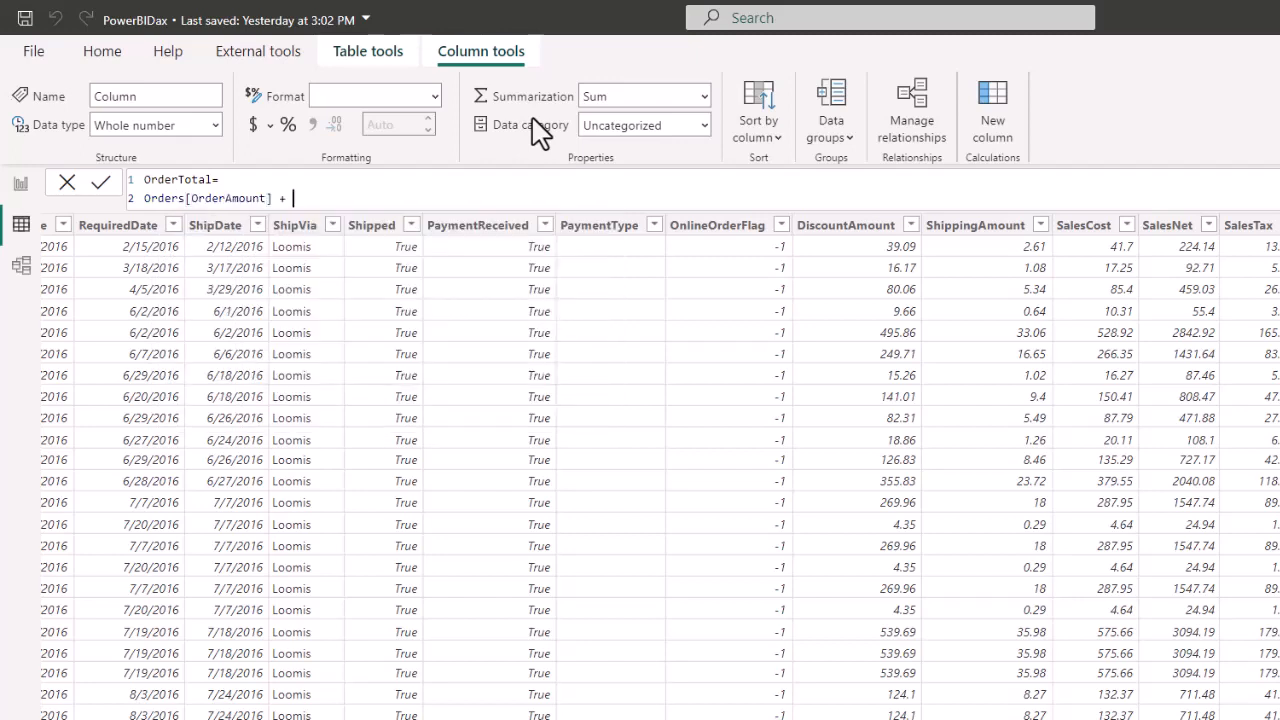
text(shi)
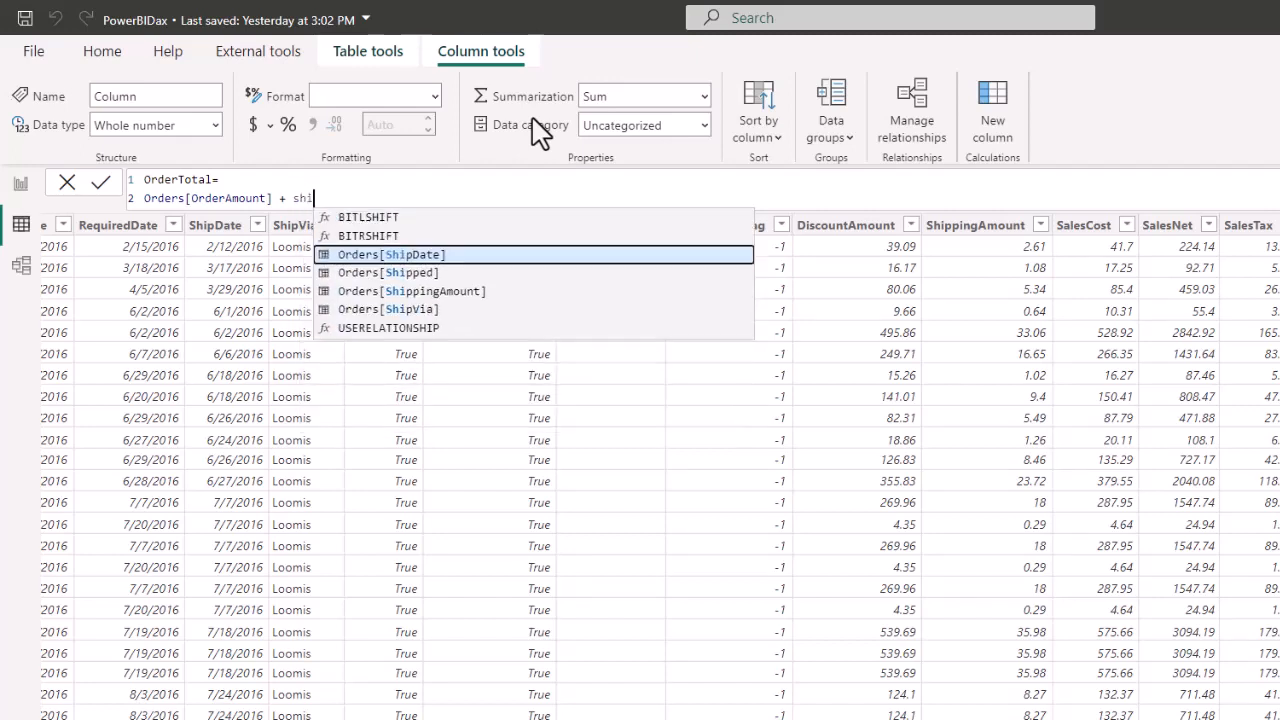
key(Down)
key(Down)
key(Tab)
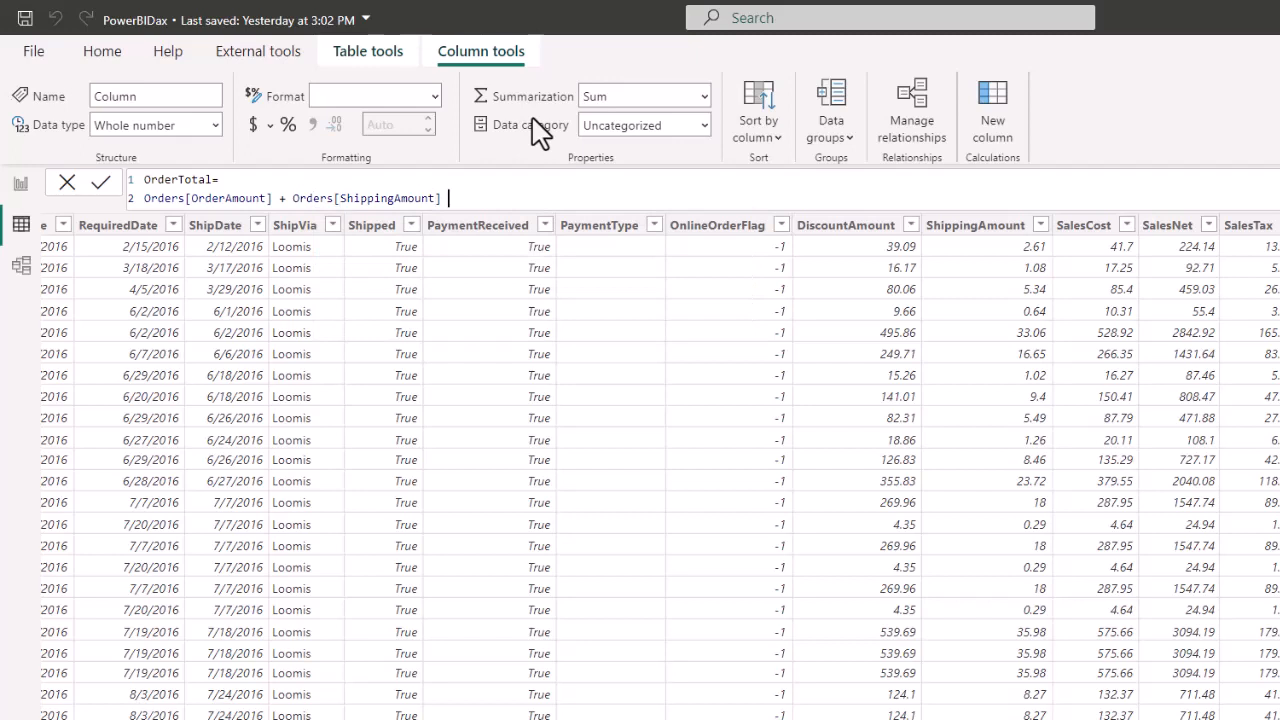
Step: Add Orders[SalesTax] as the third term of the OrderTotal formula and place the cursor after its plus sign
text(+sale)
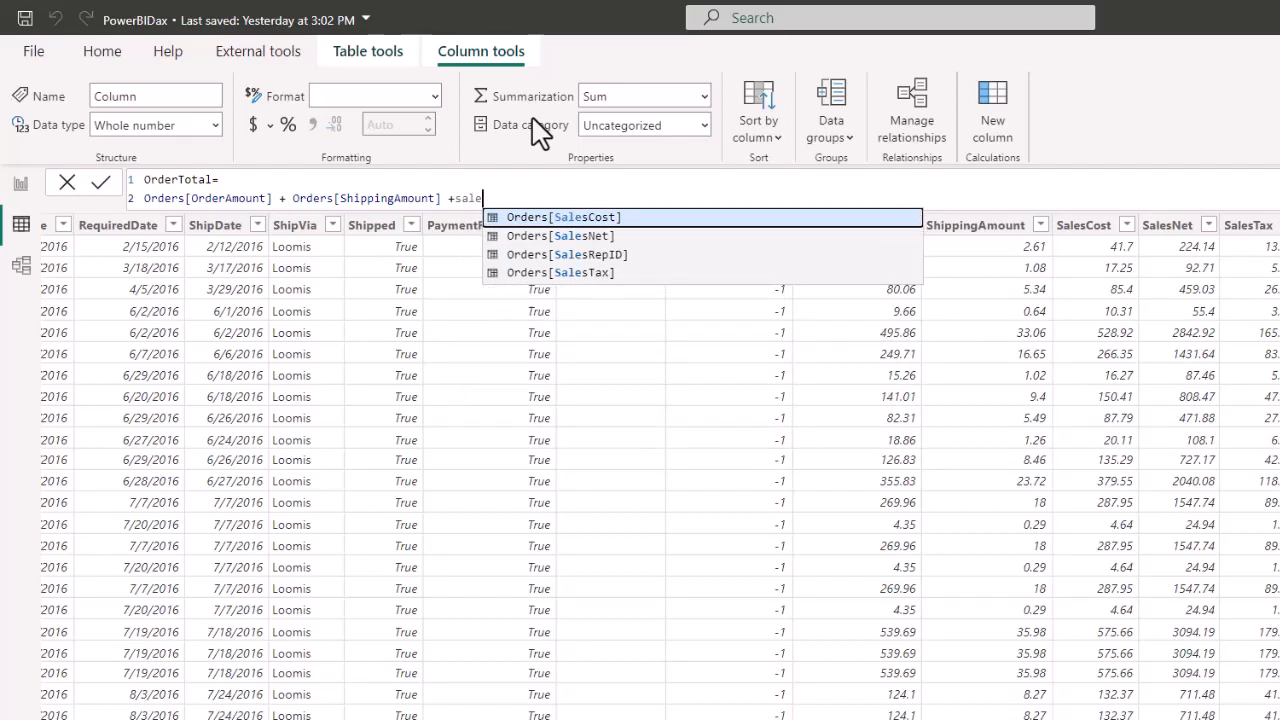
key(Down)
key(Down)
key(Down)
key(Tab)
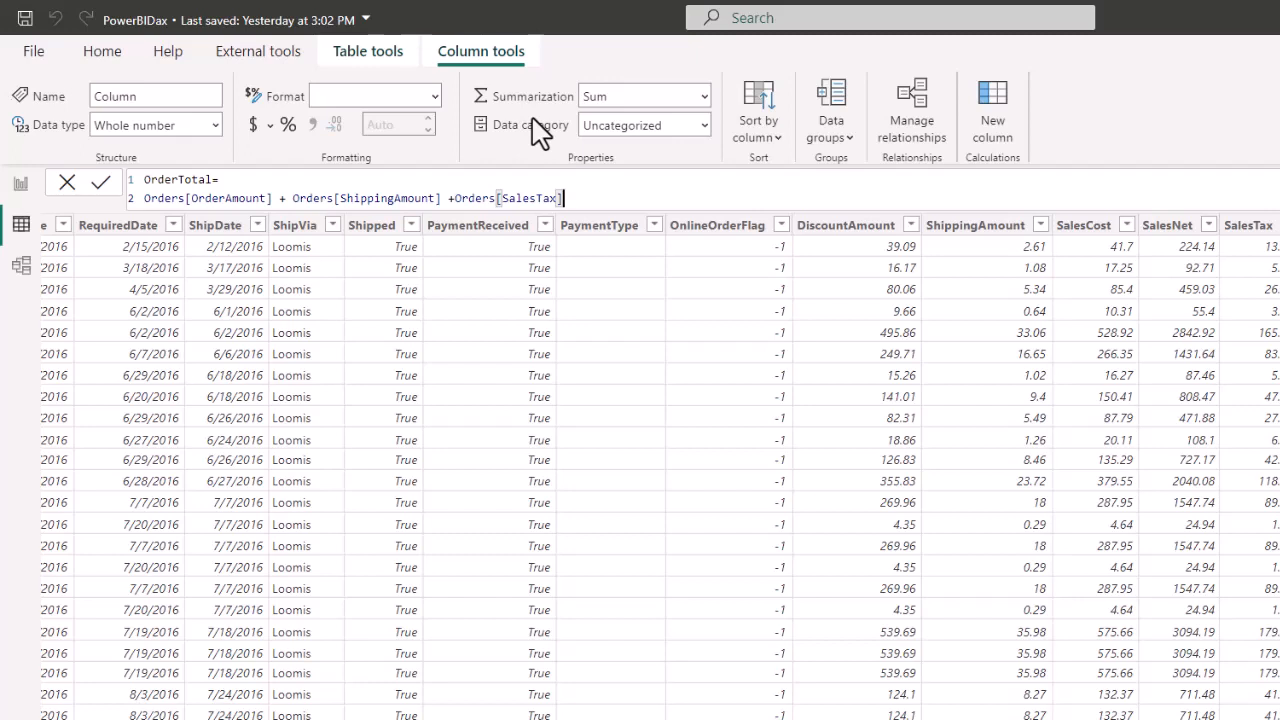
click(459, 204)
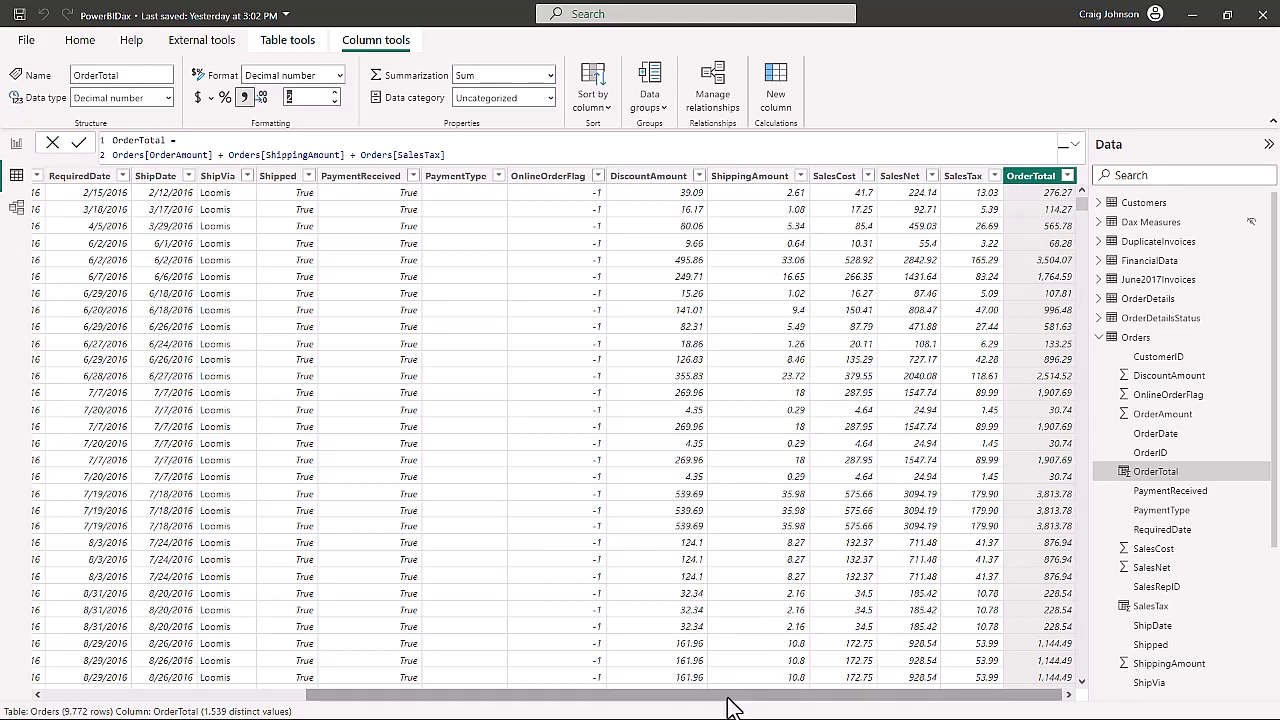
Step: Add a calculated column named TotalAllOrders to the Orders table and start a new line for its expression
drag(728, 694, 398, 652)
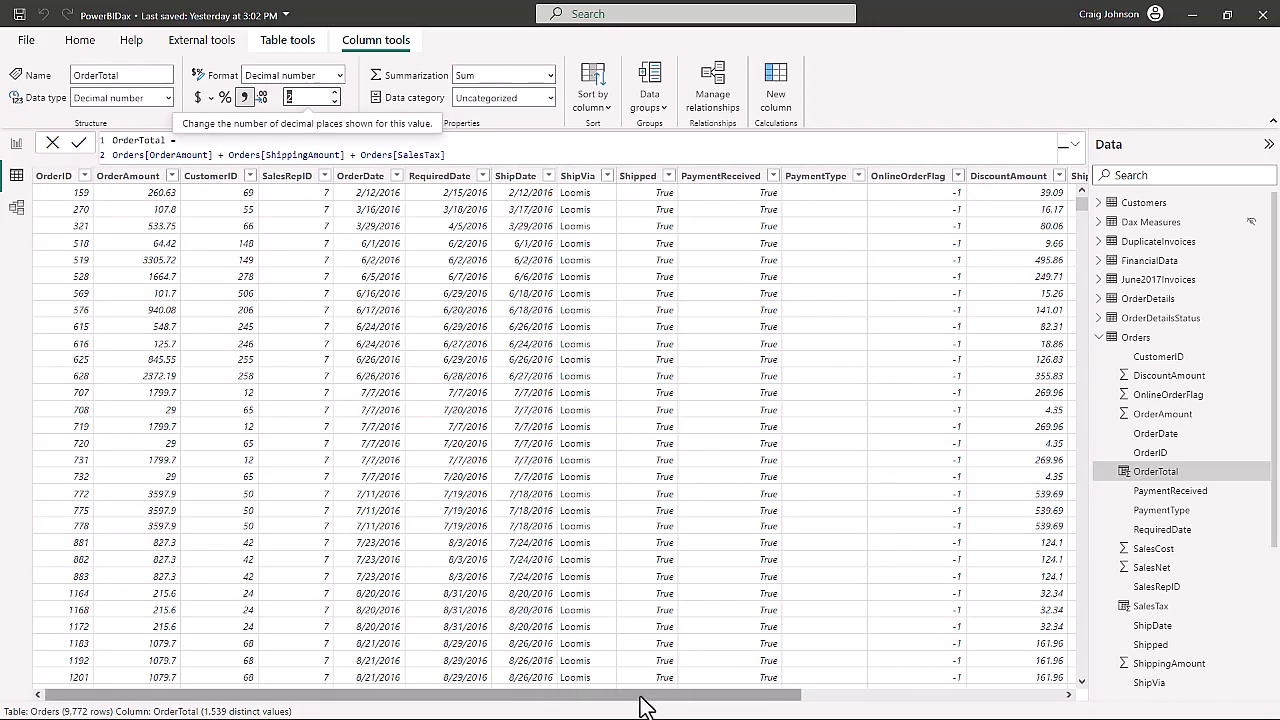
drag(644, 695, 898, 667)
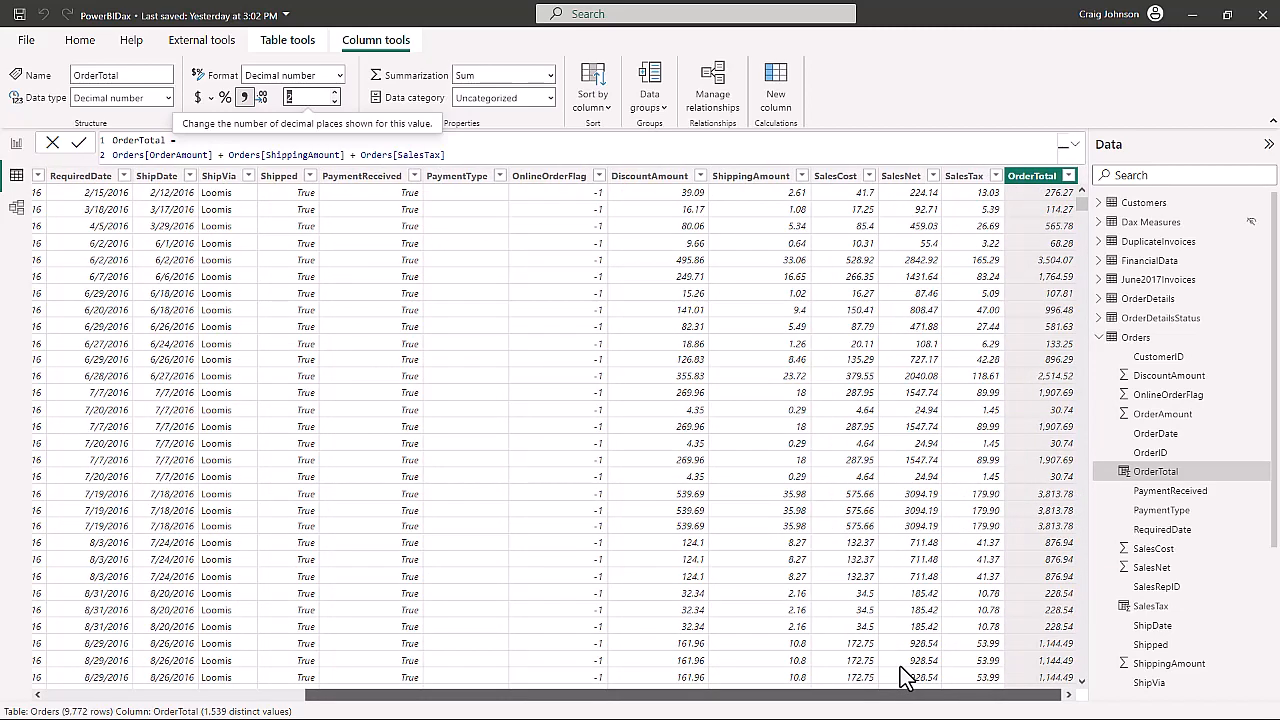
drag(900, 666, 459, 642)
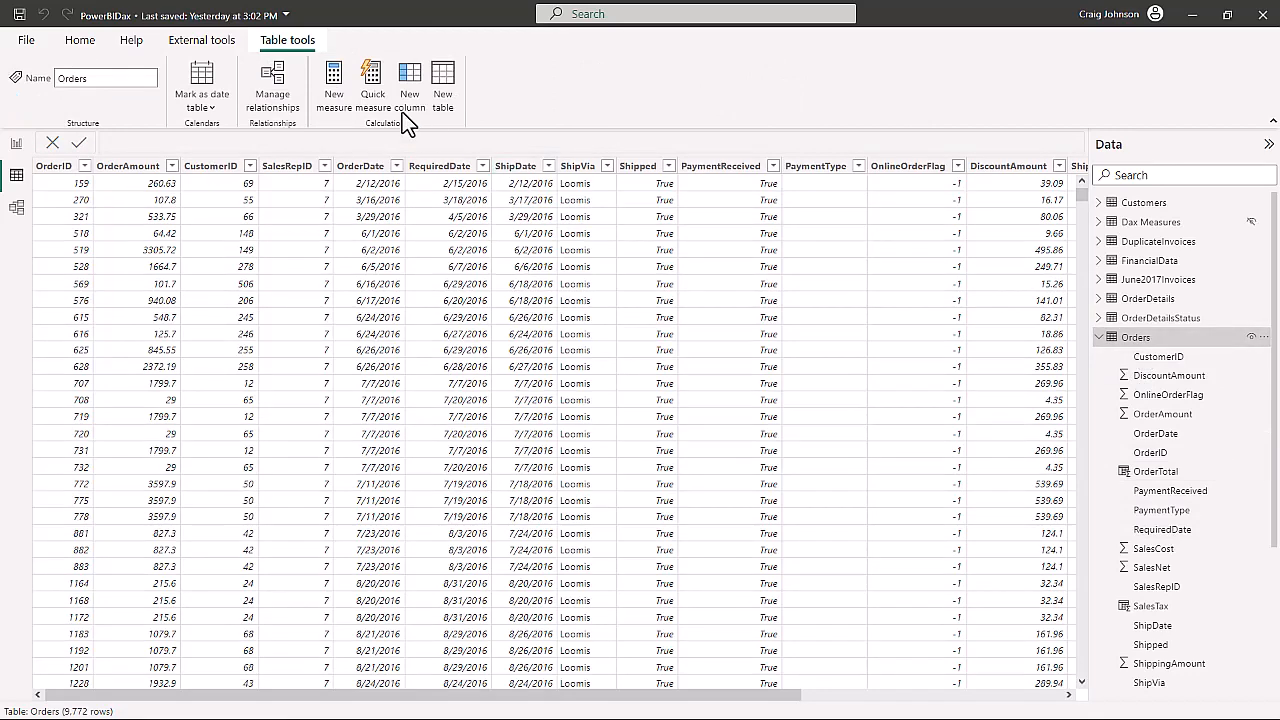
click(410, 100)
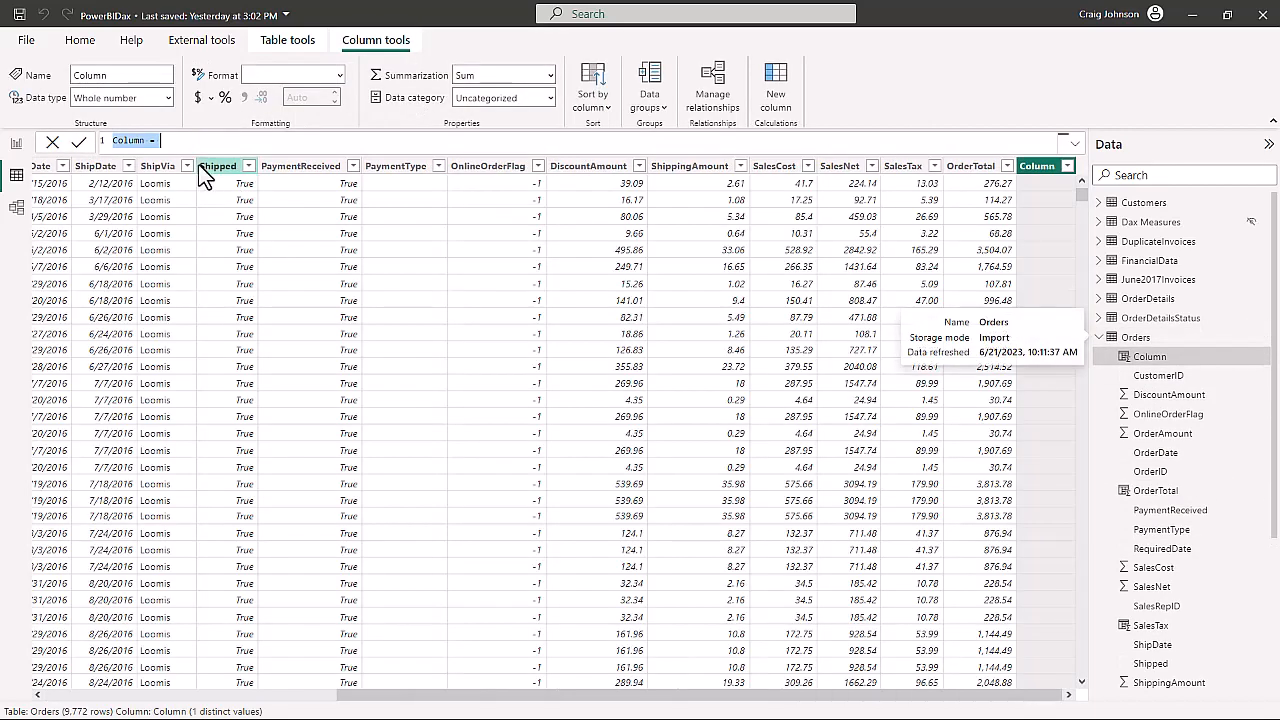
text(Tota)
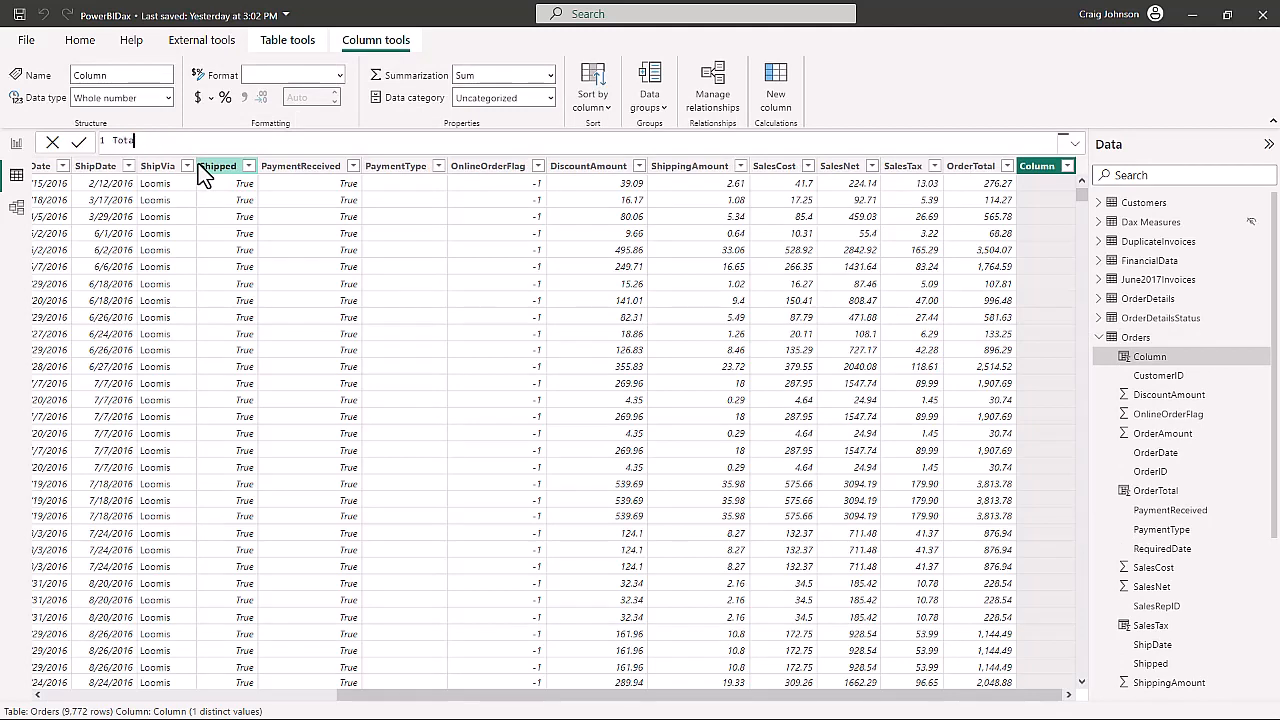
text(lAllOrders =)
key(shift+Return)
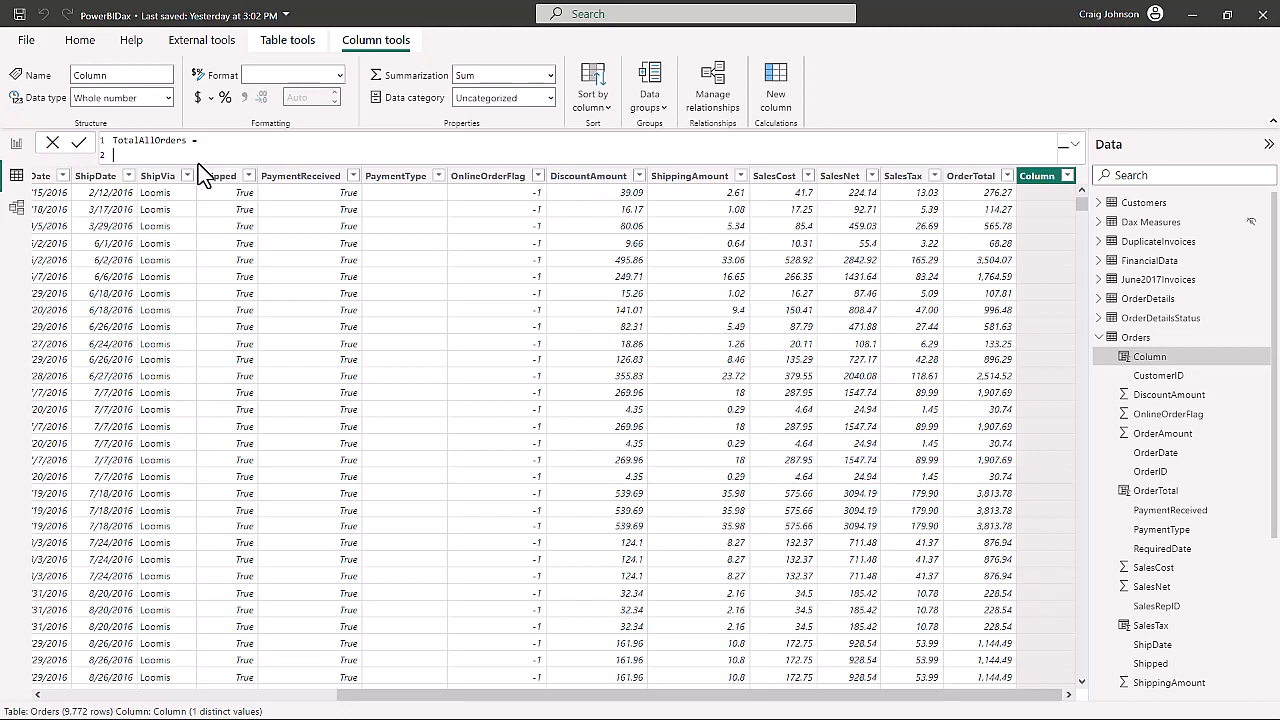
Step: Define TotalAllOrders as SUM(Orders[OrderAmount]) and commit the formula
text(sum)
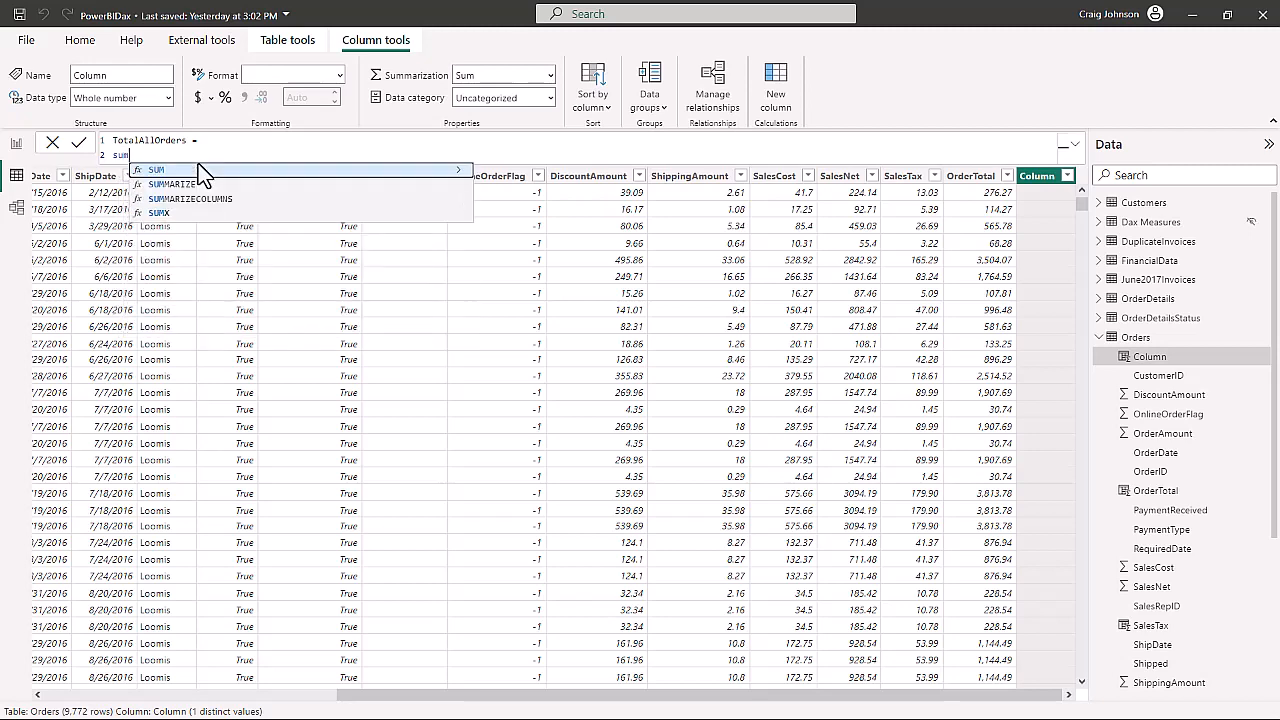
key(Tab)
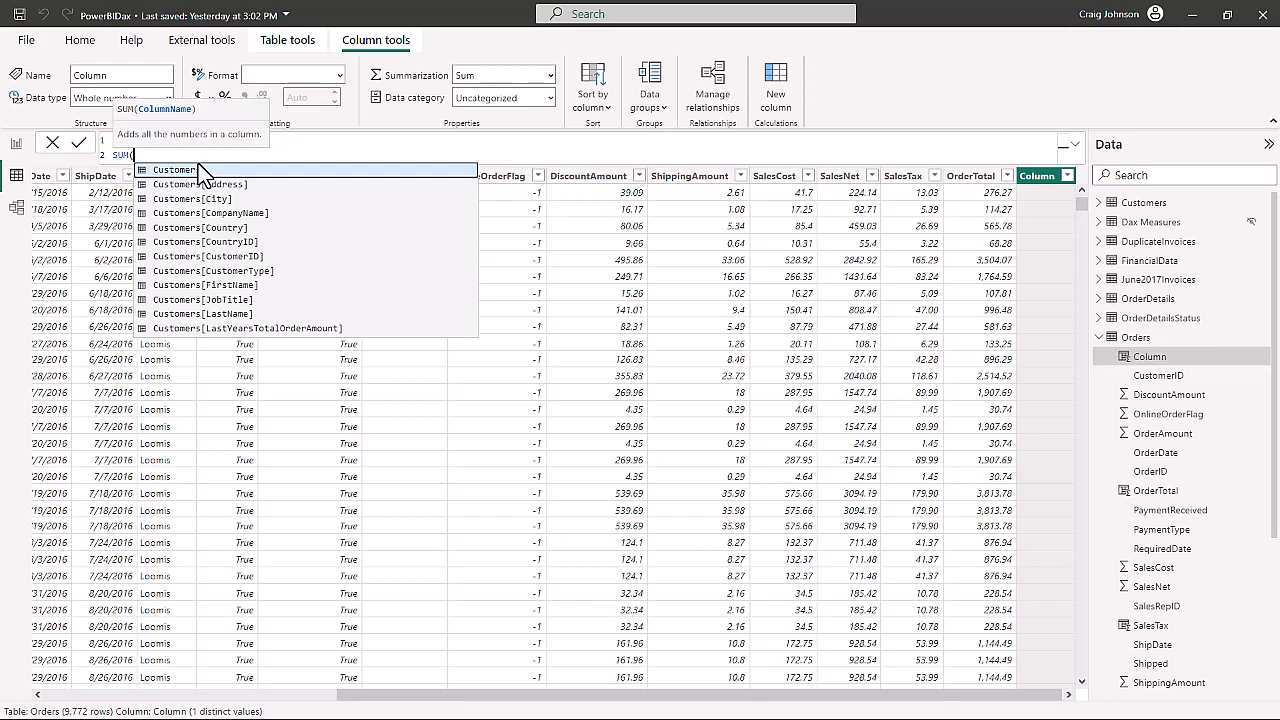
text(orderam)
key(Tab)
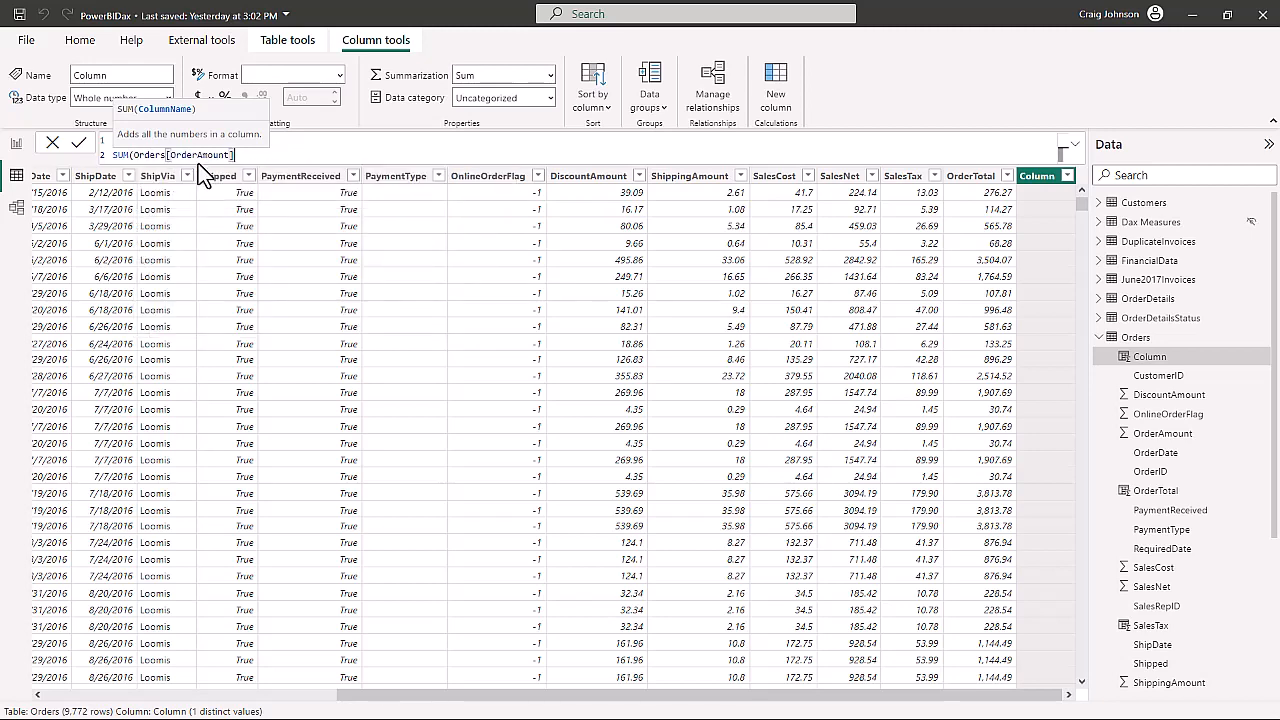
text())
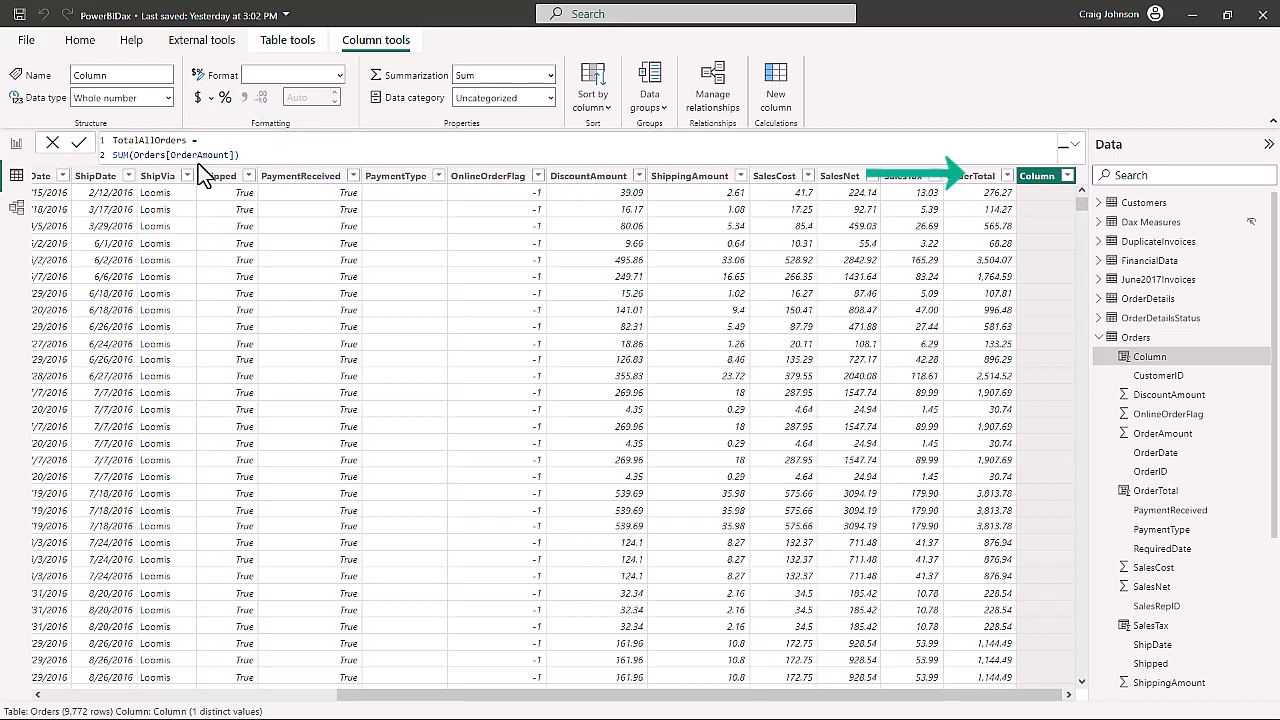
key(Return)
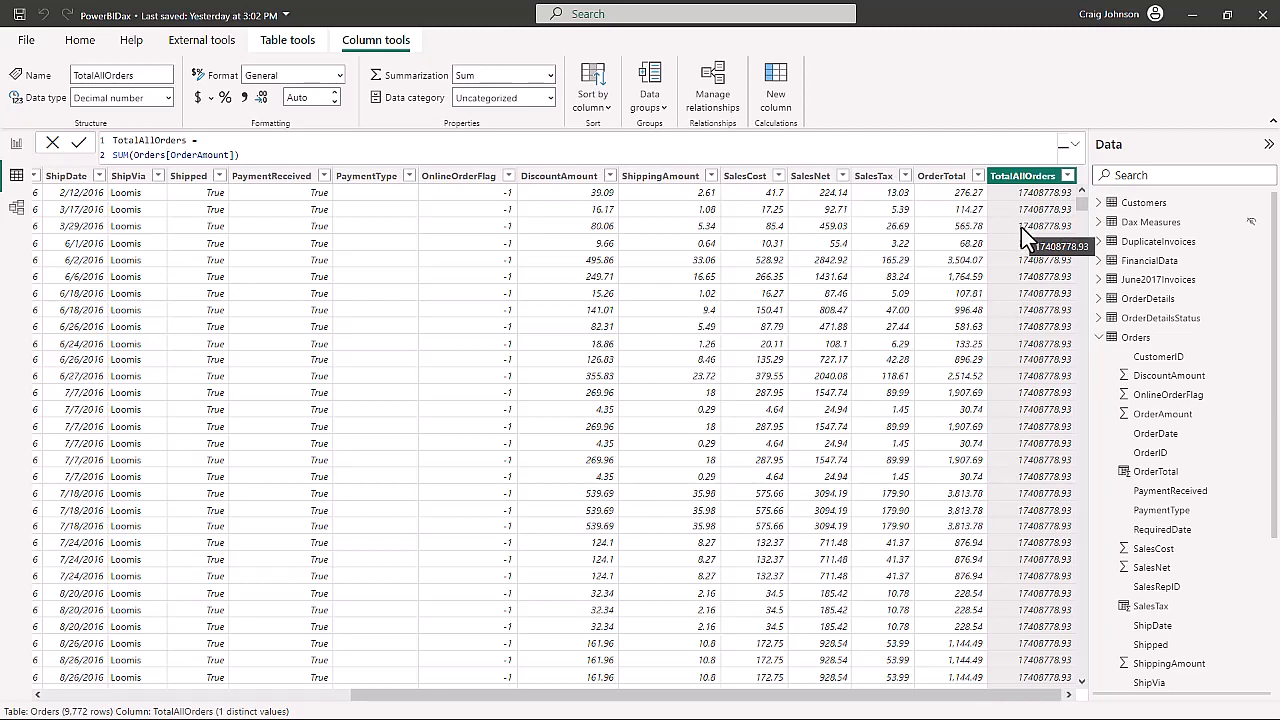
Step: Format the TotalAllOrders column with two decimal places and a thousands separator
click(320, 97)
text(2)
key(Return)
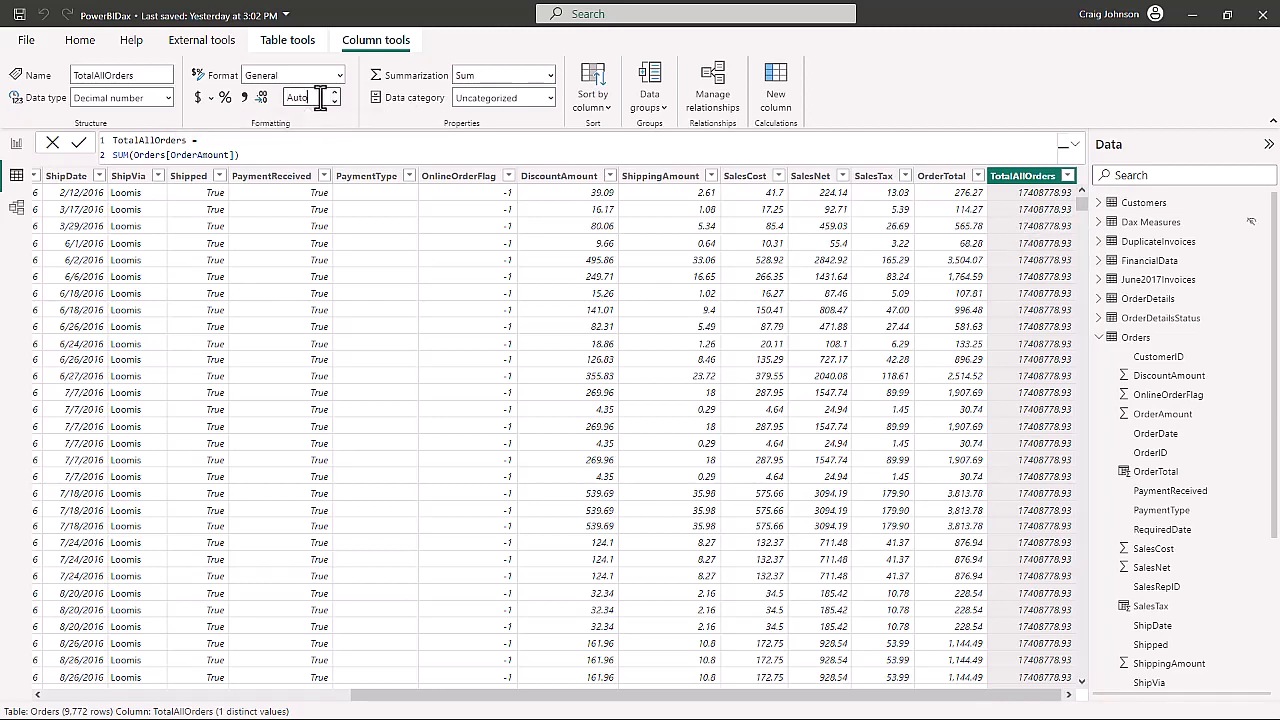
click(245, 96)
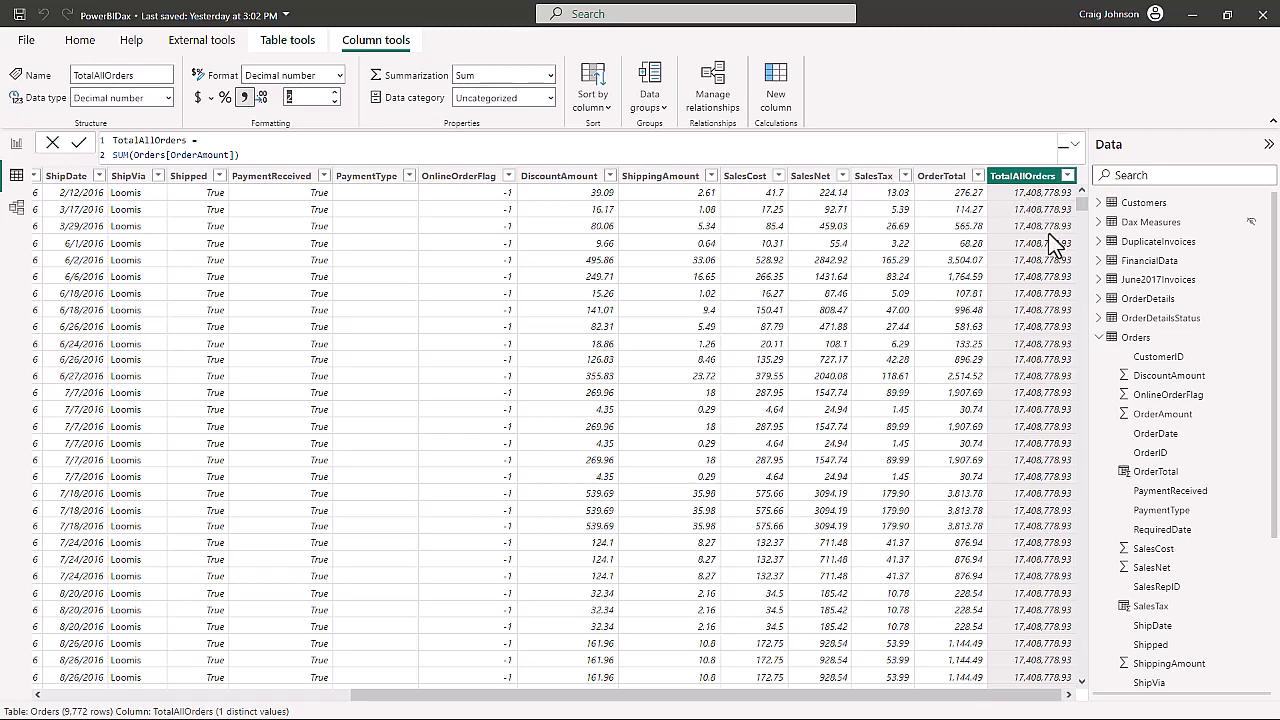
Step: Create a measure named TotalOrderAmount in the Dax Measures table and start a new line for its expression
click(1172, 232)
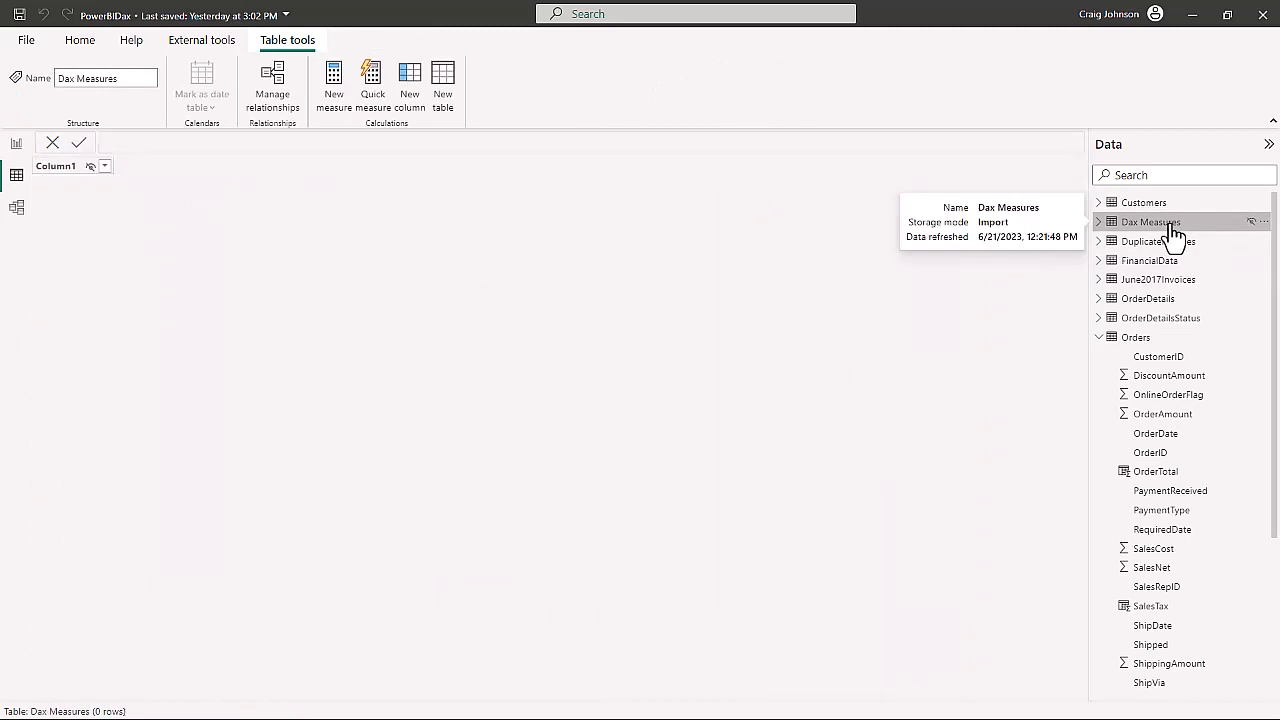
click(1264, 222)
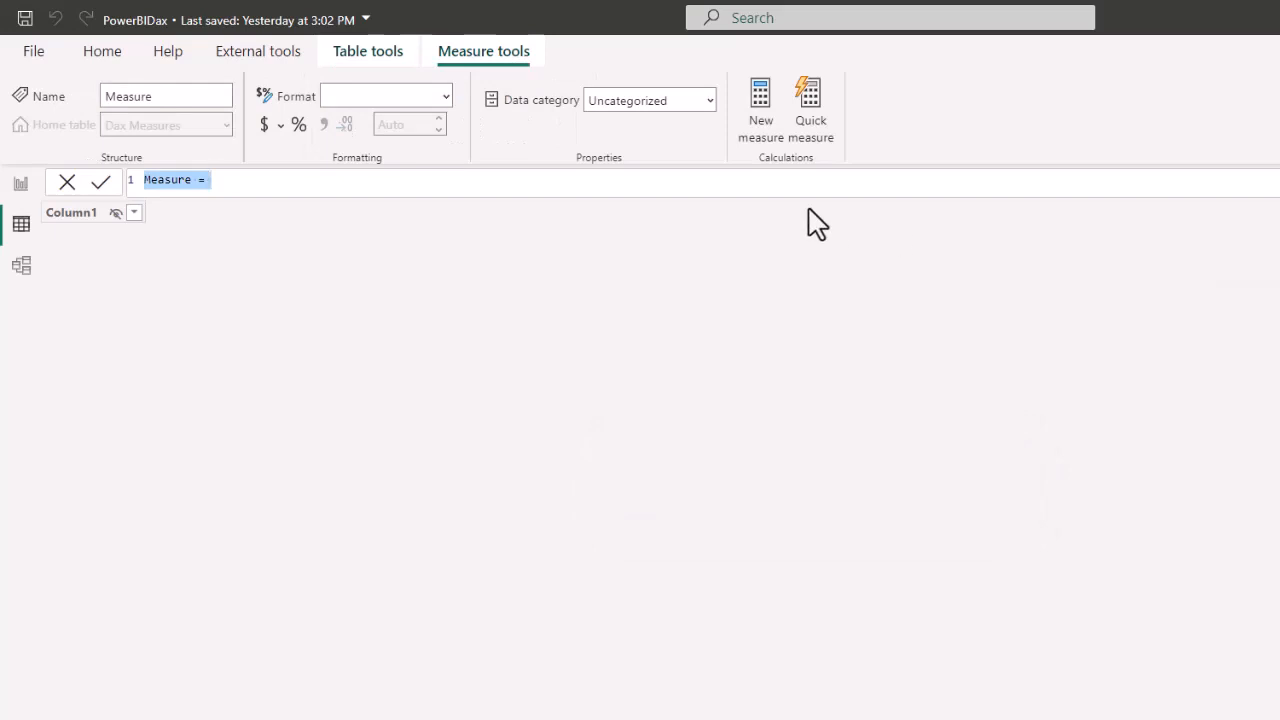
text(To)
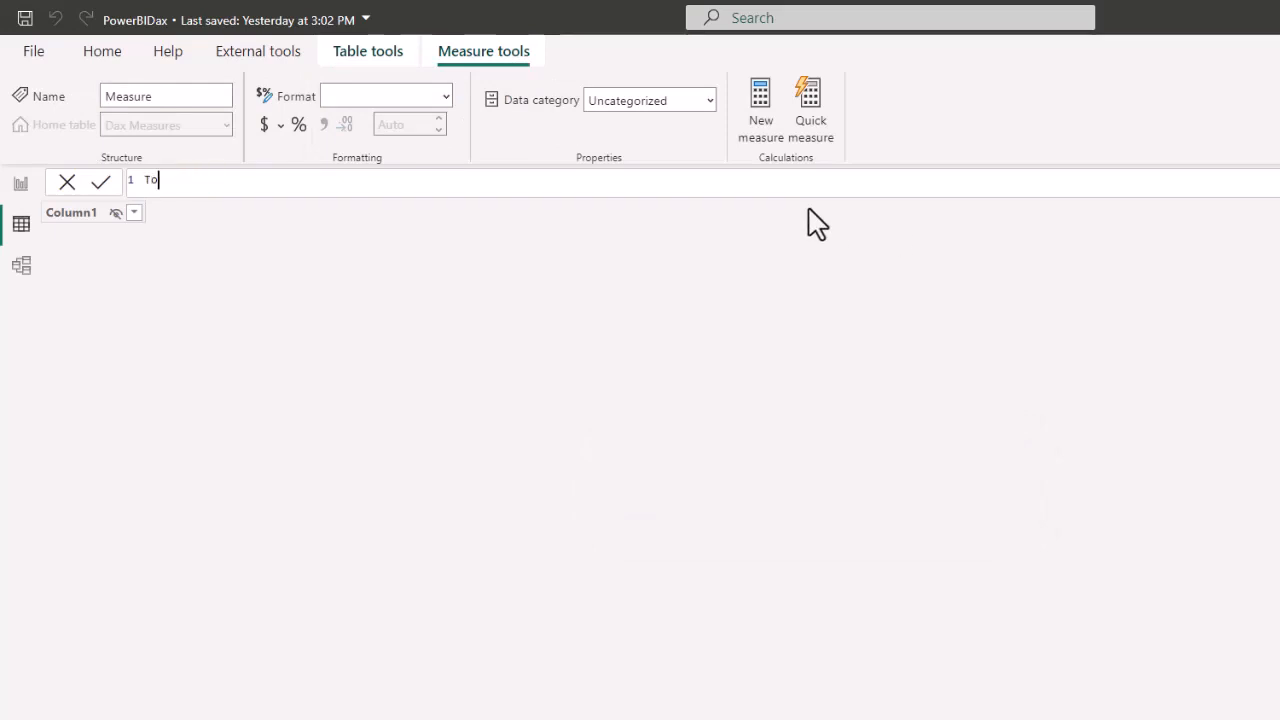
text(talOrderAmount =)
key(shift+Return)
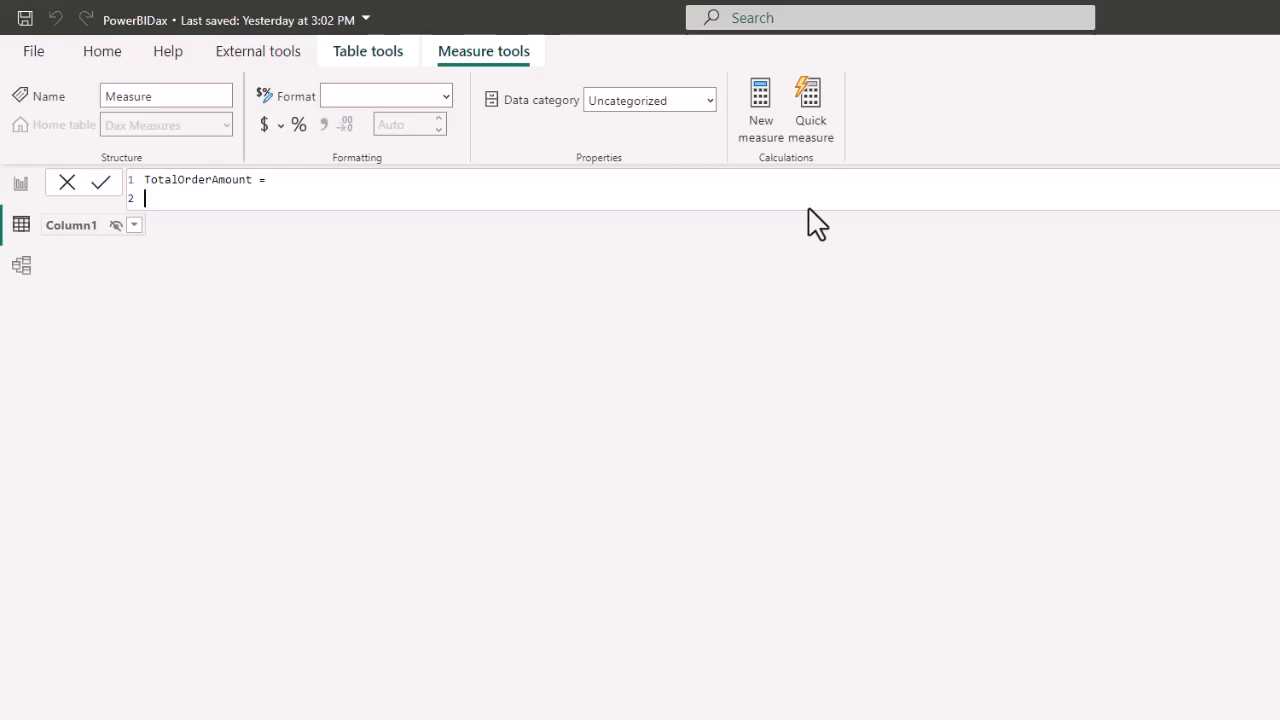
Step: Enter SUM(Orders[OrderAmount]) as the expression of the TotalOrderAmount measure
text(SUM()
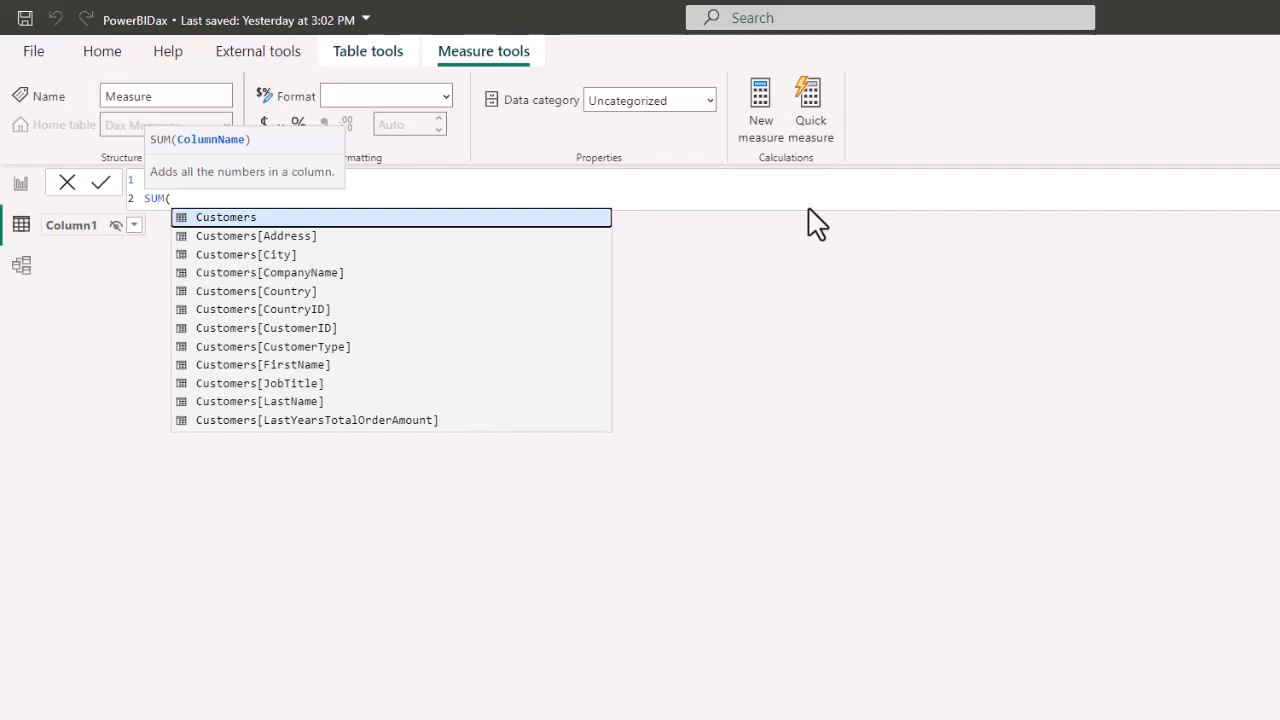
text(ord)
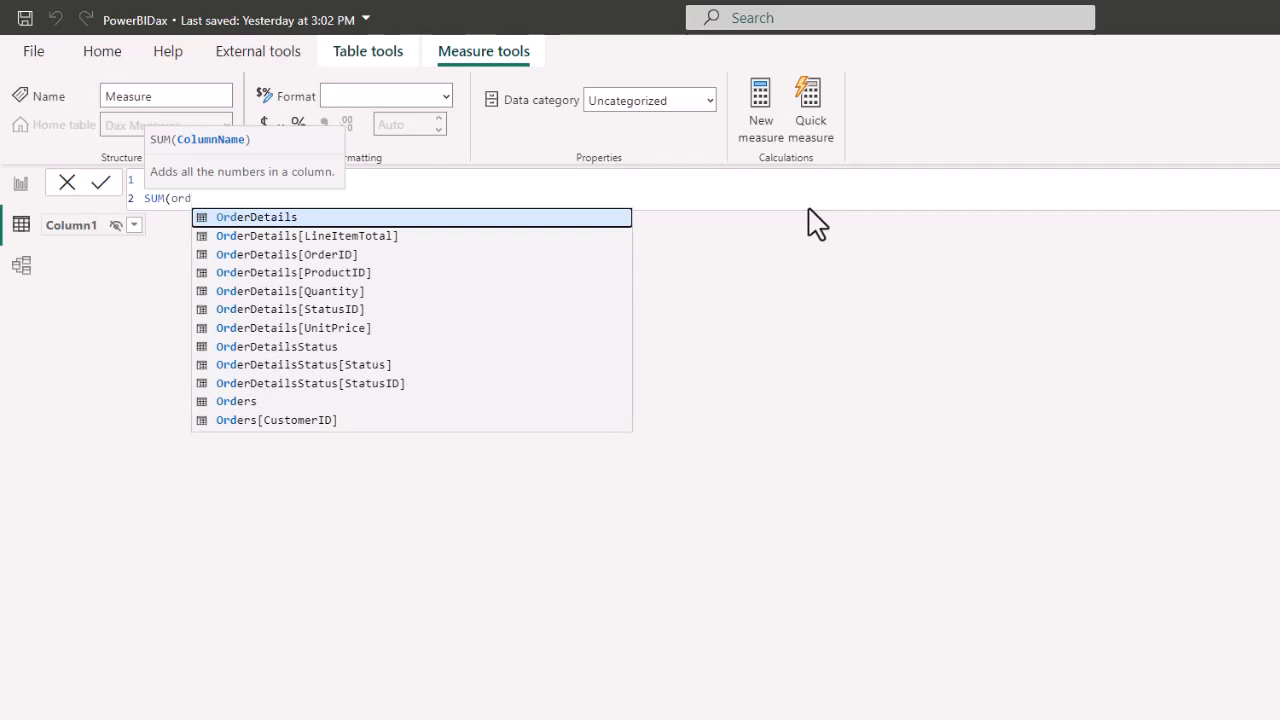
key(BackSpace)
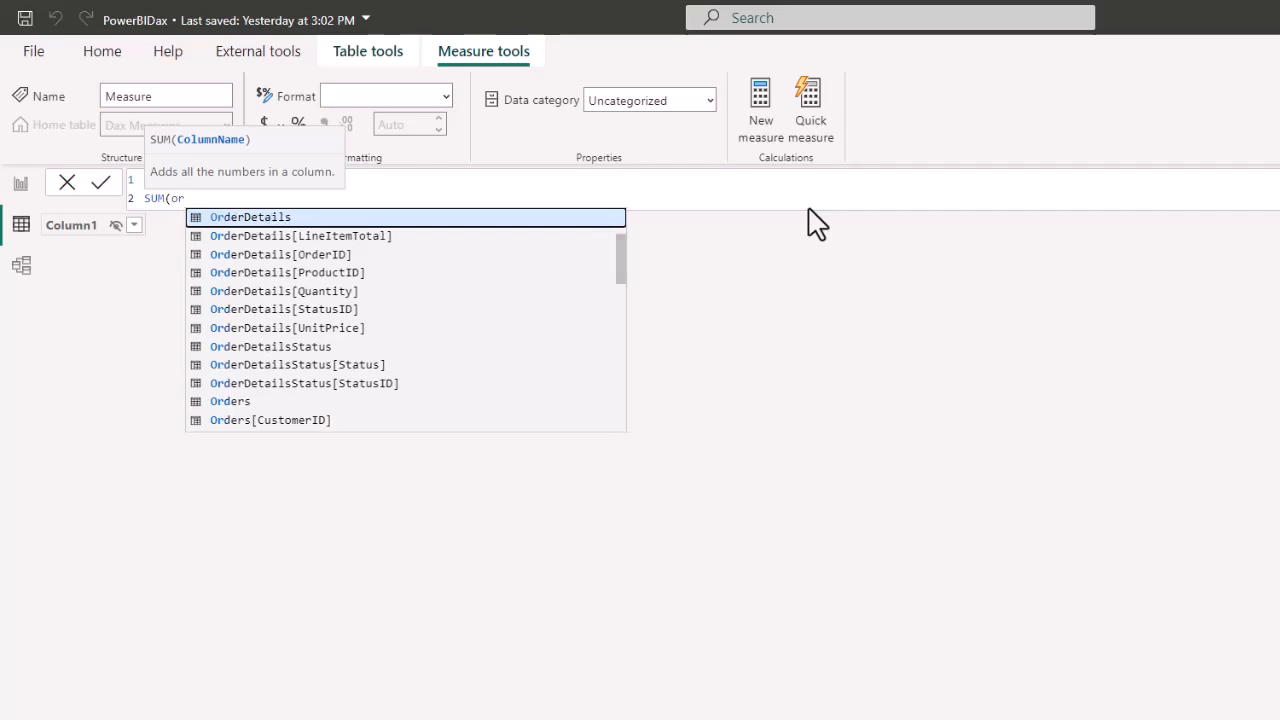
text(der)
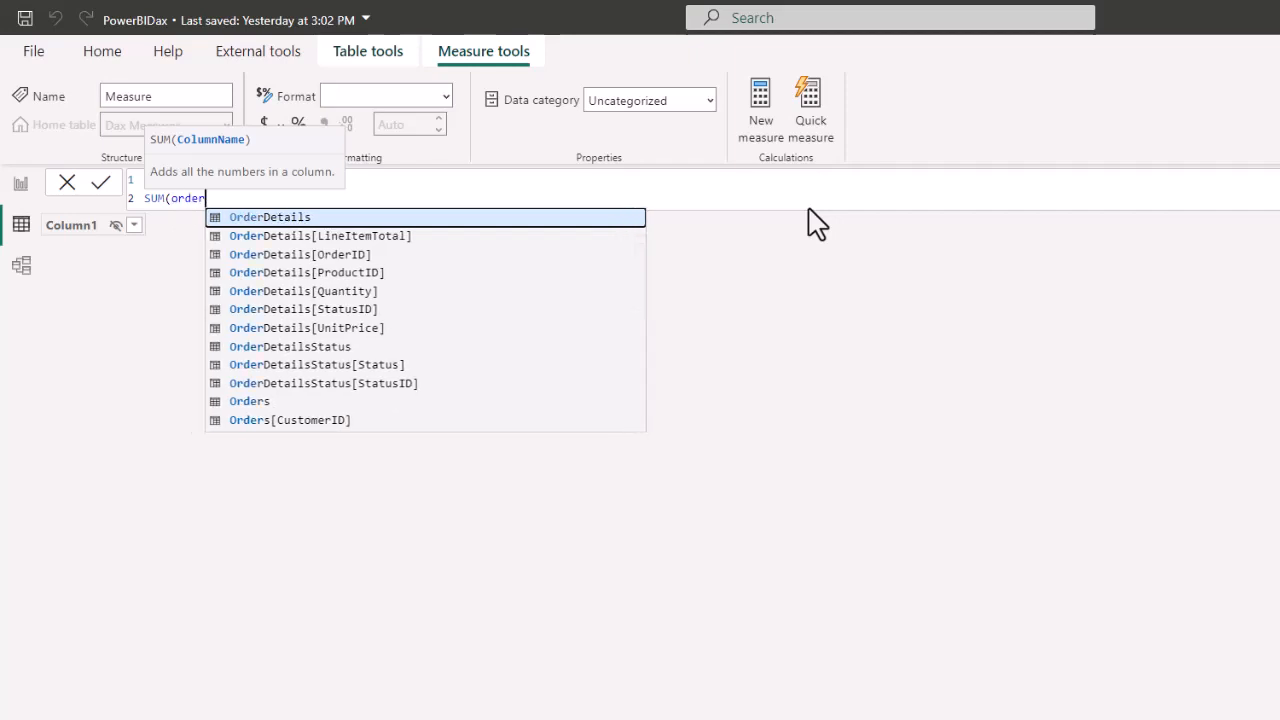
text(am)
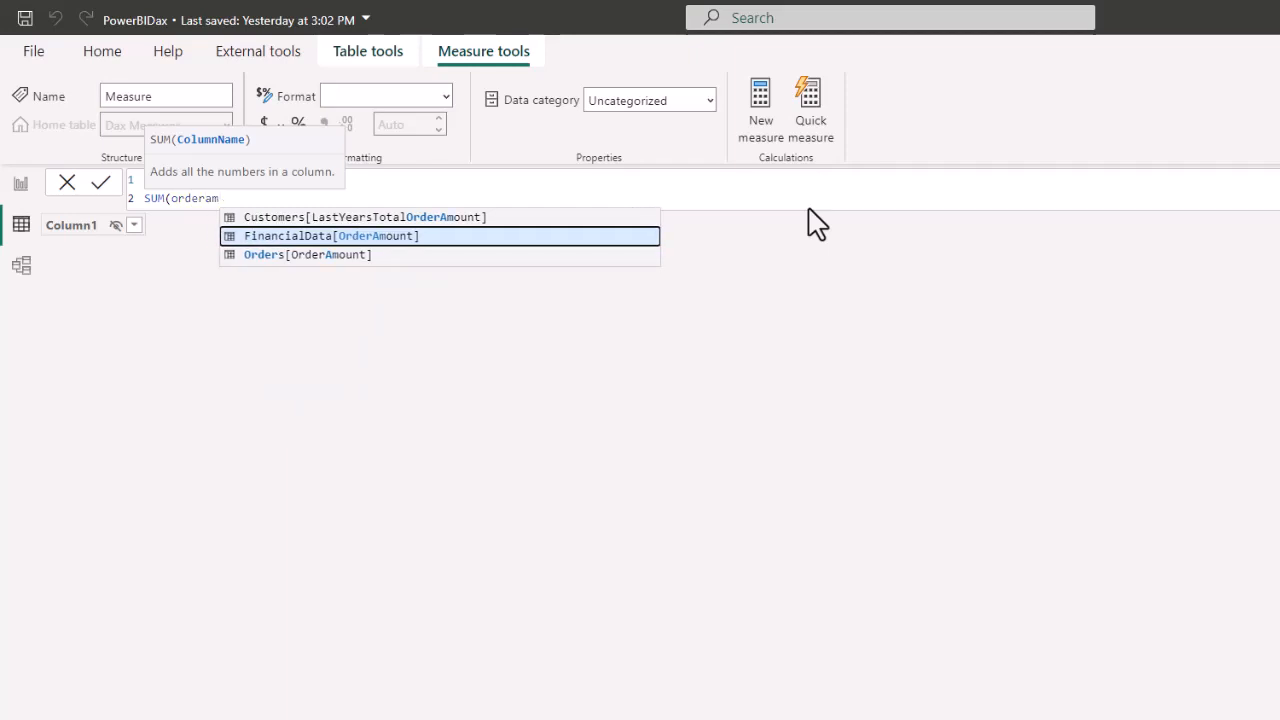
key(Down)
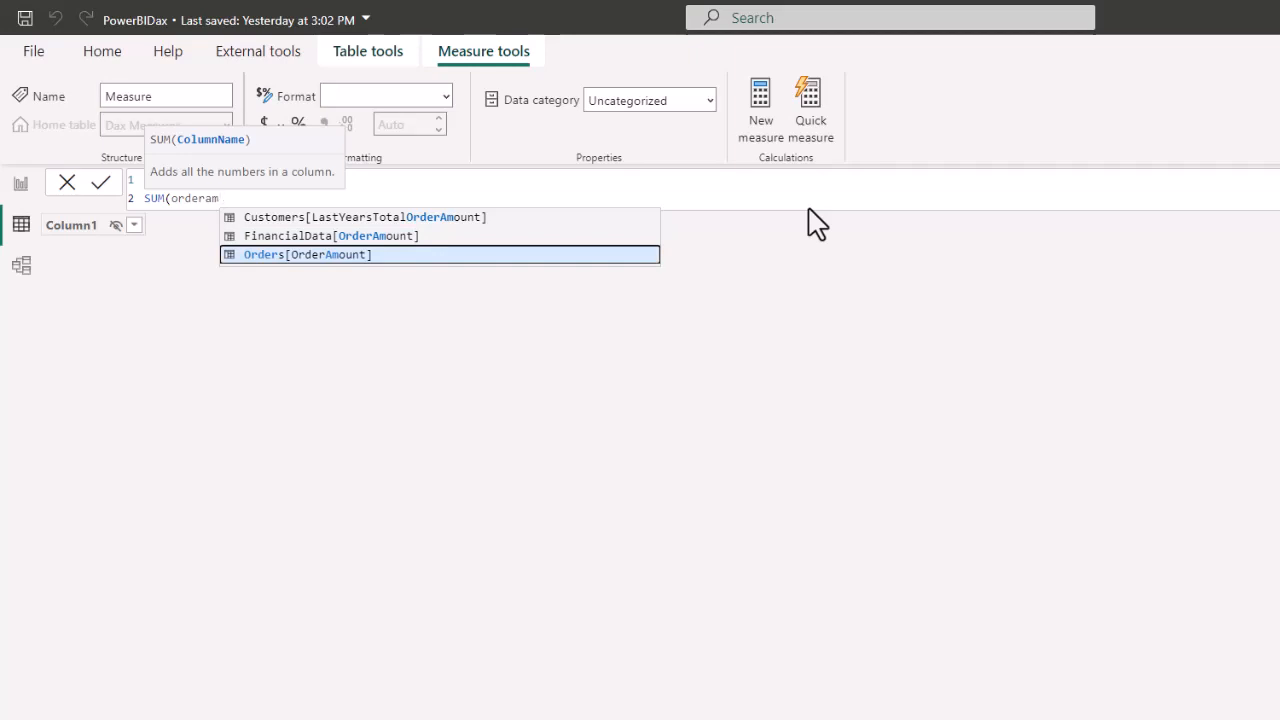
key(Tab)
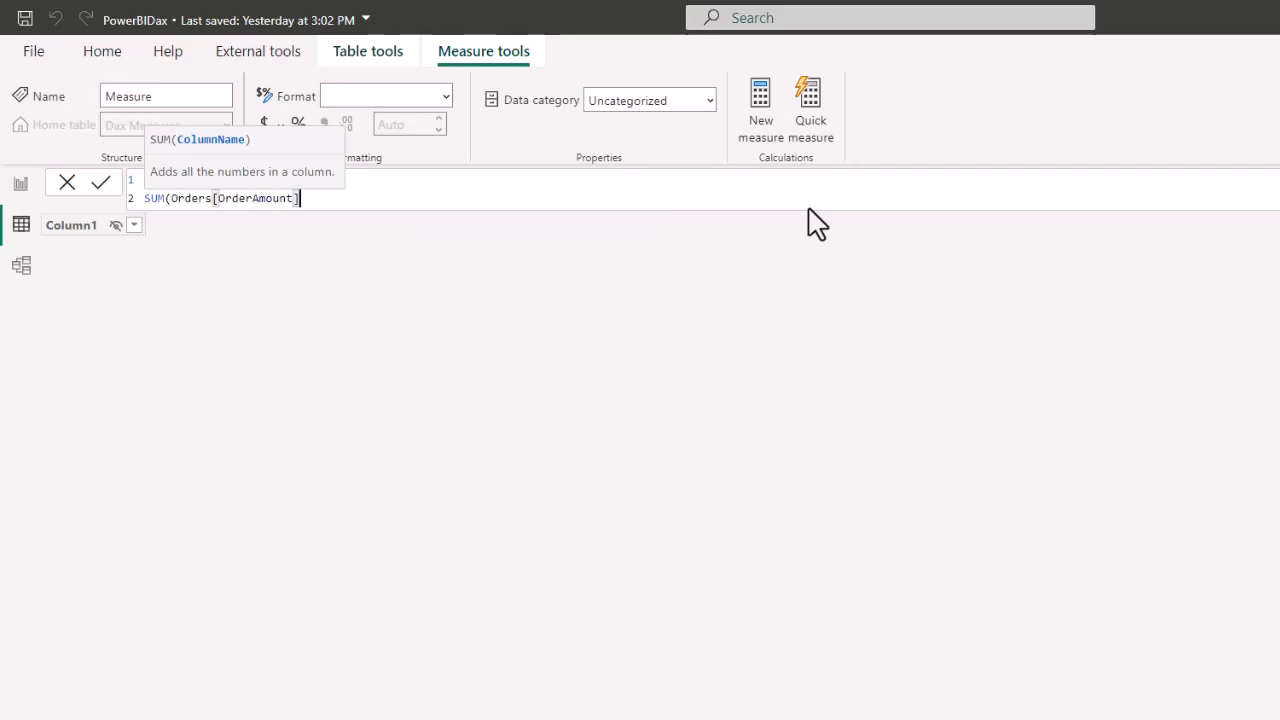
text())
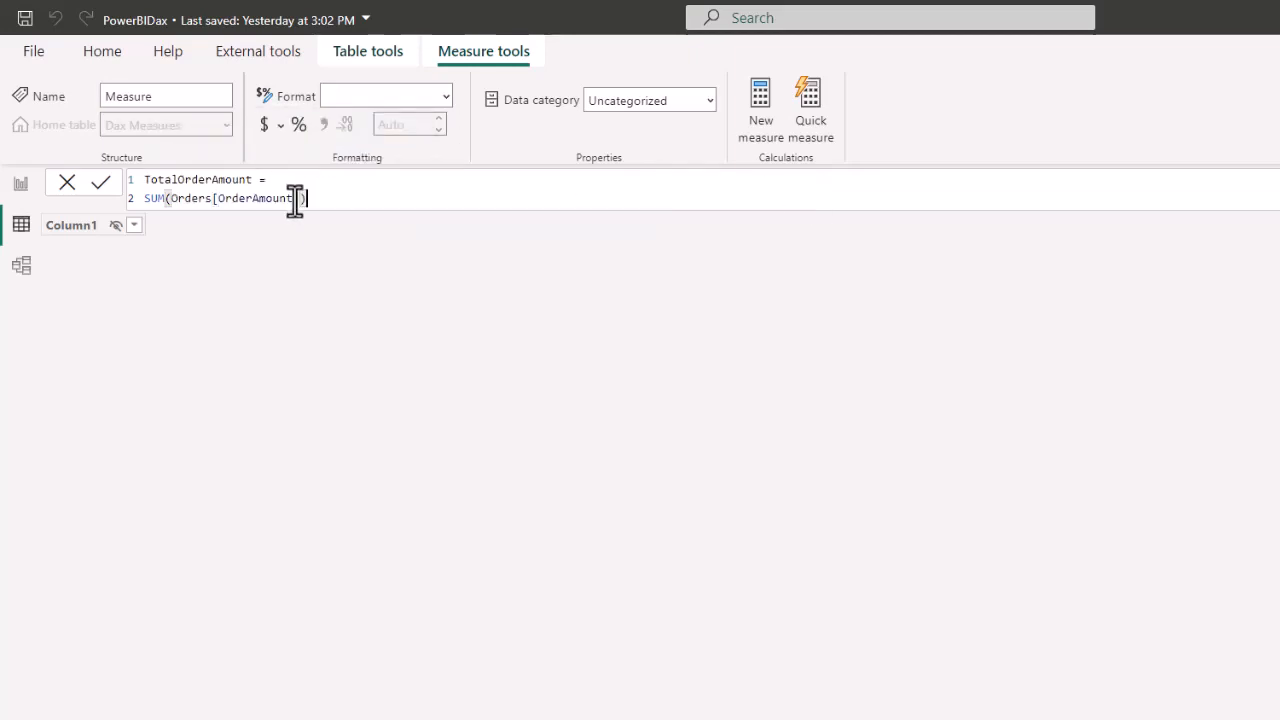
Step: Split the TotalOrderAmount formula with line breaks after SUM's opening parenthesis and before its closing parenthesis
click(169, 197)
key(shift+Return)
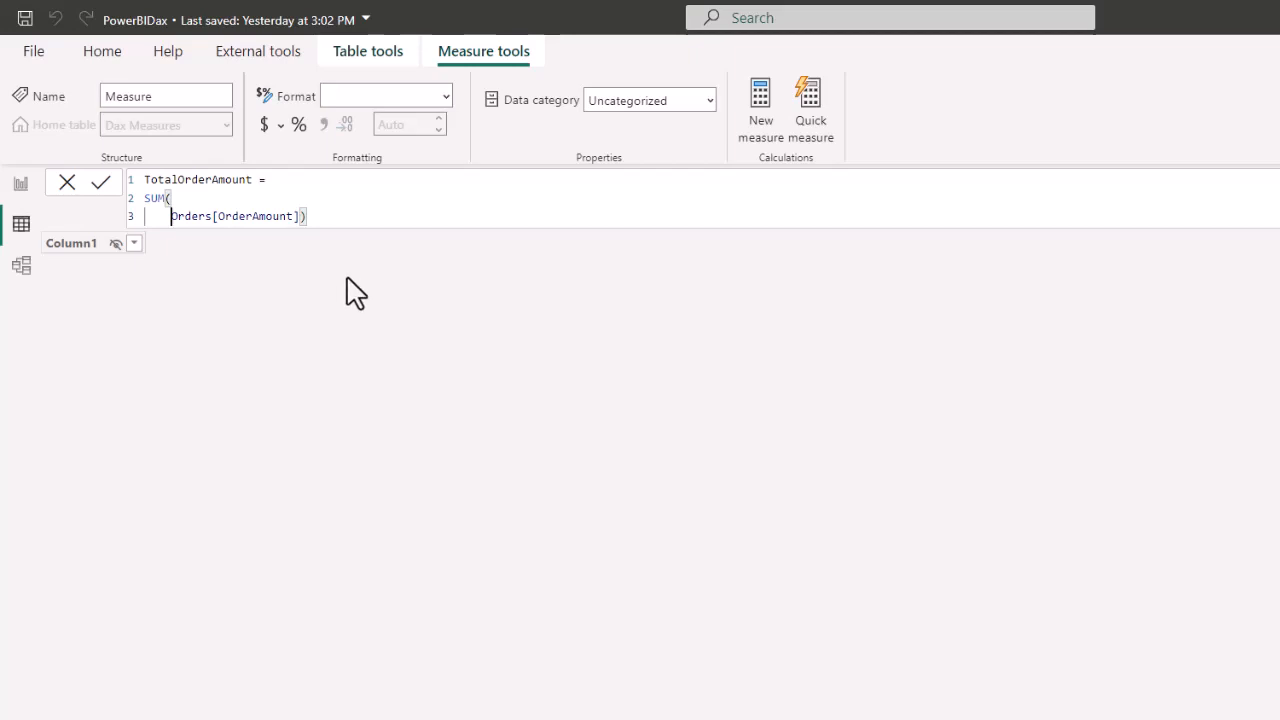
click(322, 220)
key(Left)
key(shift+Return)
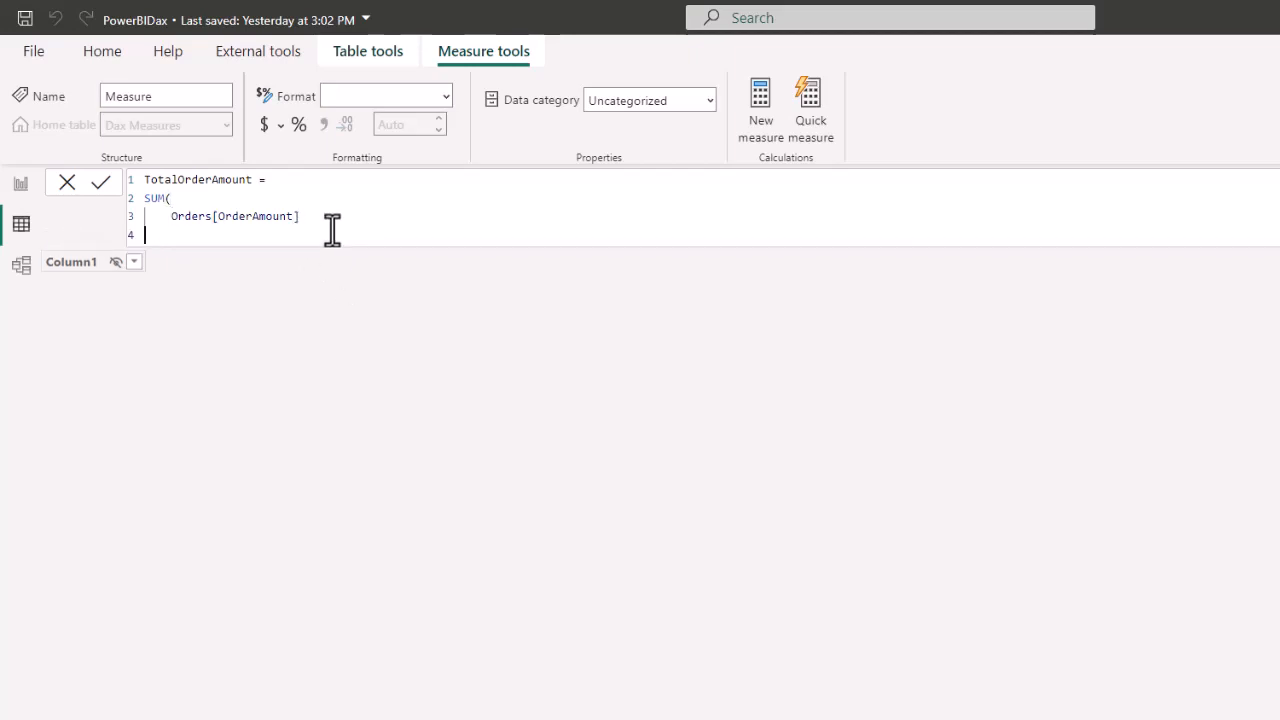
Step: Close the SUM function with its closing parenthesis and commit the TotalOrderAmount measure
text())
key(Return)
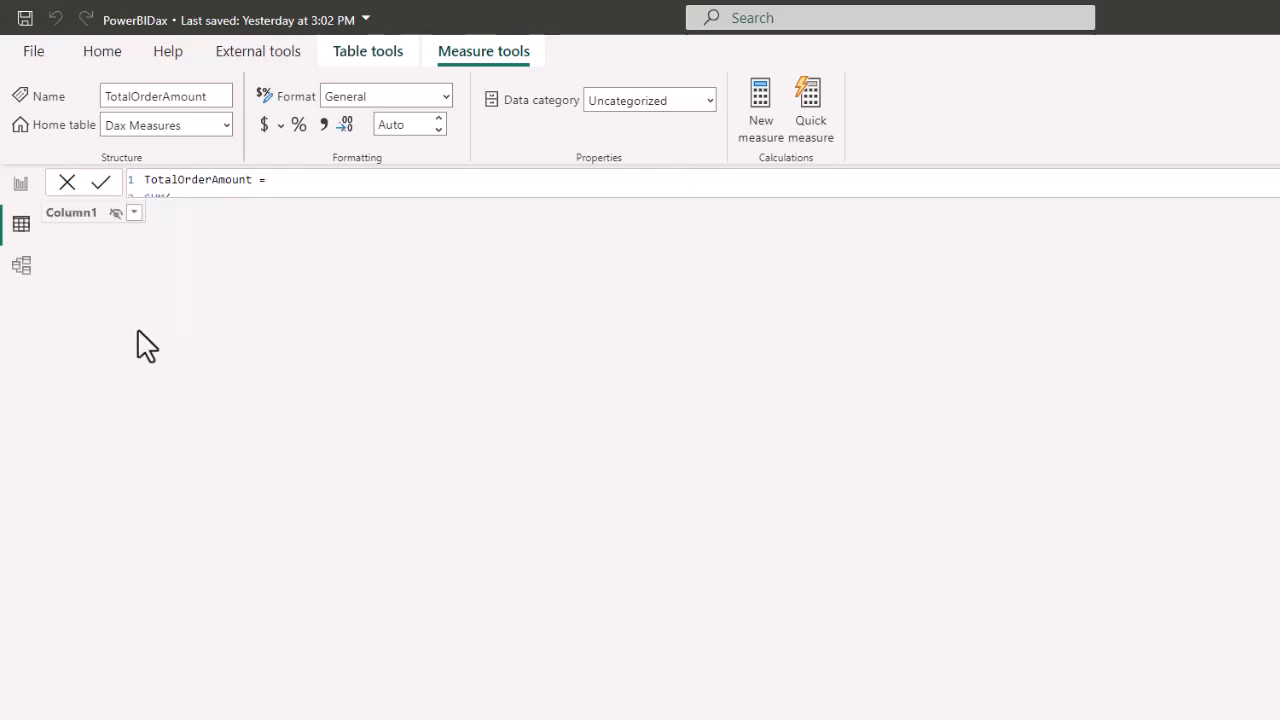
Step: Add a card visual in the upper middle of the blank report page and fill it with the TotalOrderAmount measure
click(20, 183)
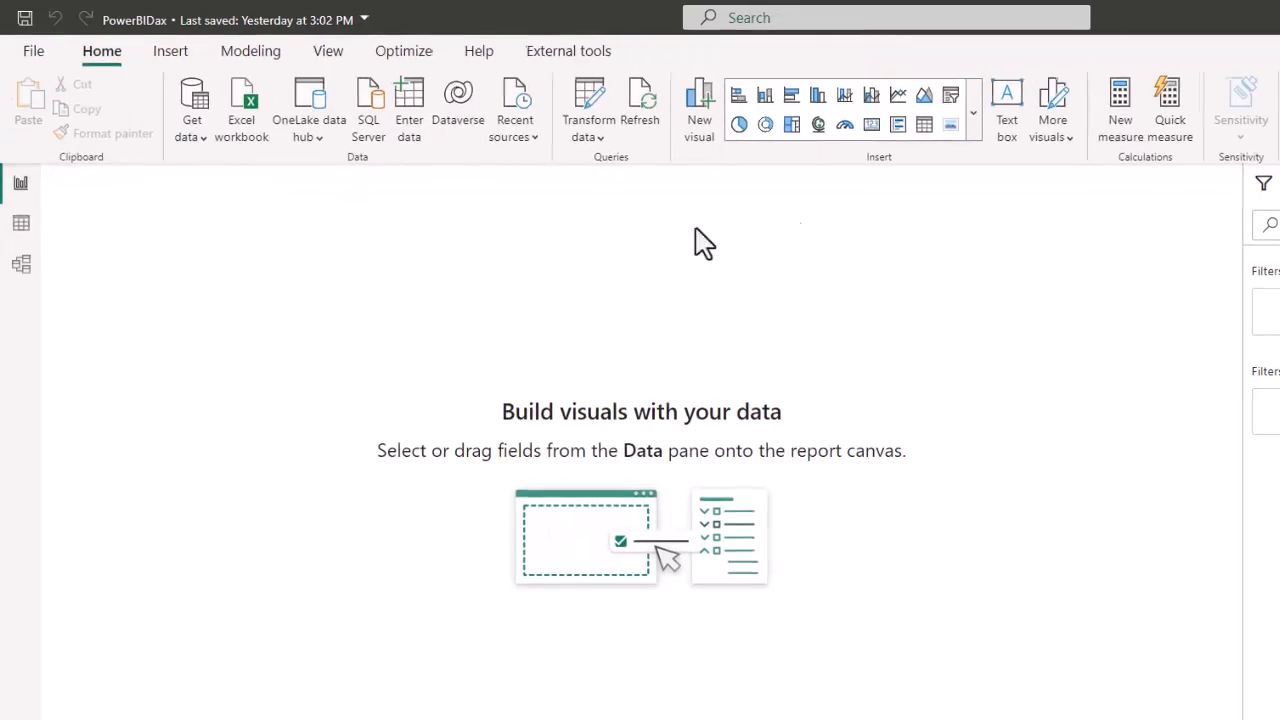
click(871, 124)
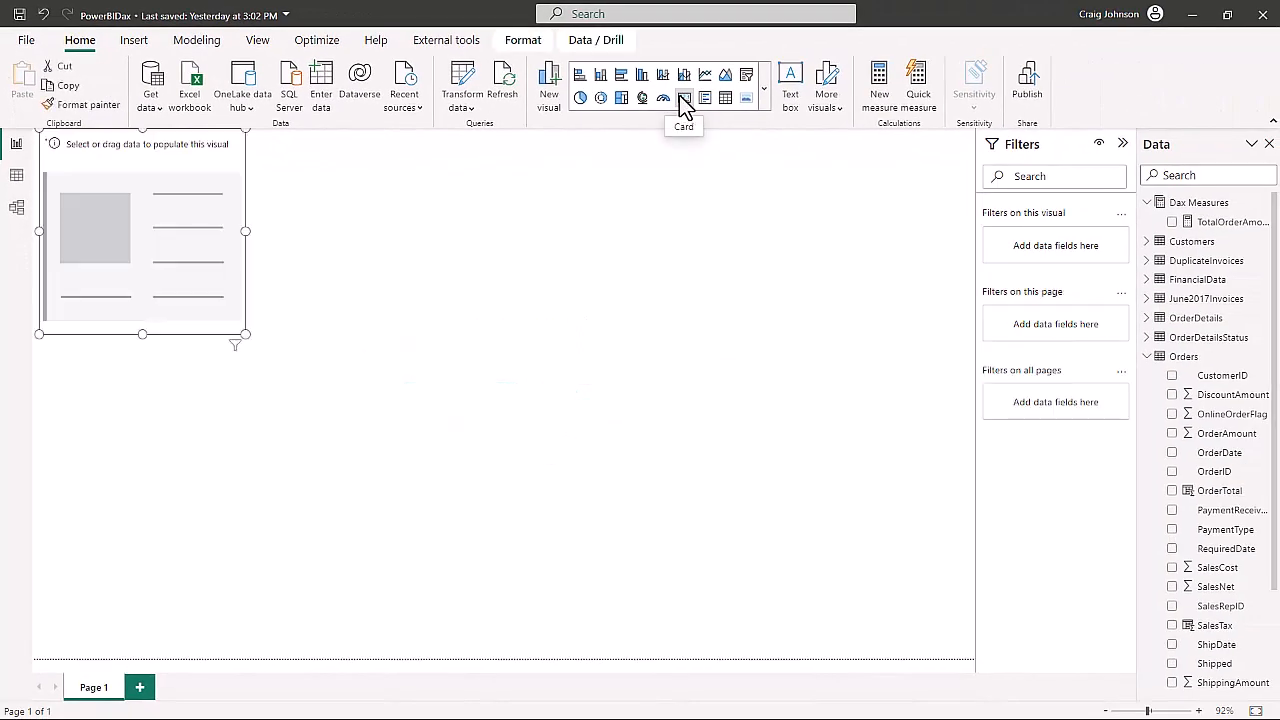
drag(112, 156, 481, 226)
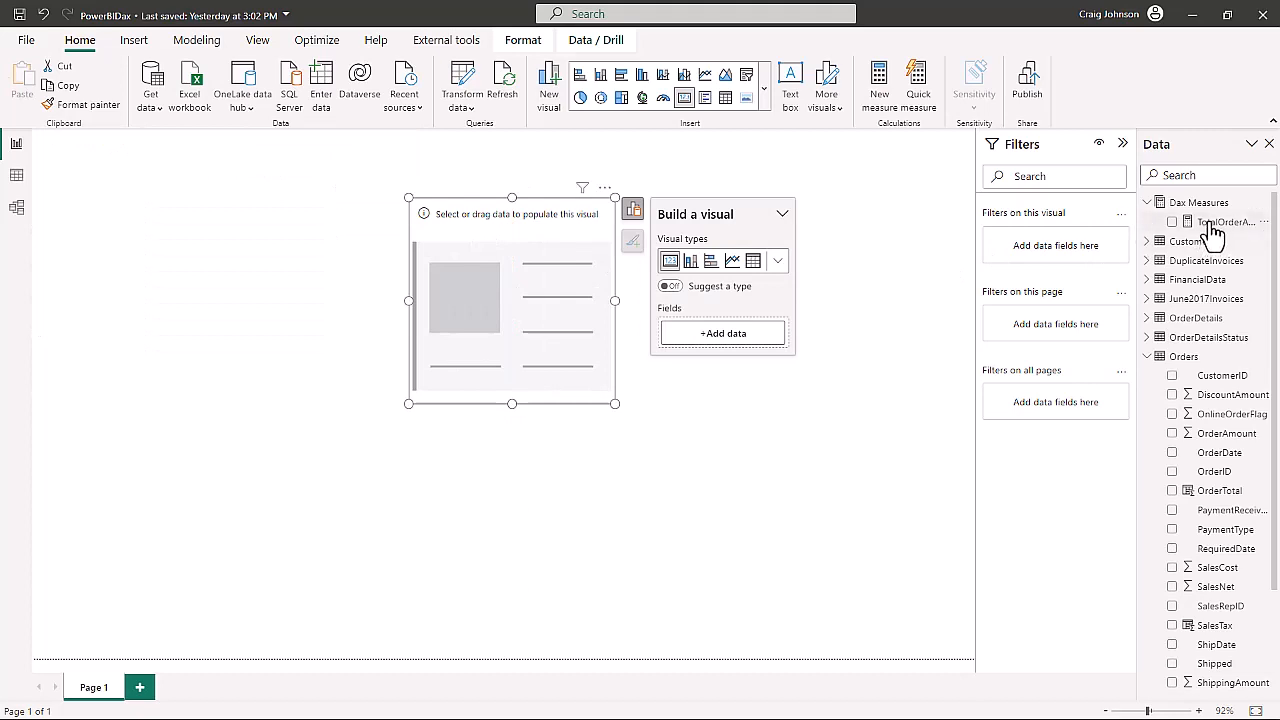
drag(1214, 223, 556, 305)
drag(533, 320, 535, 316)
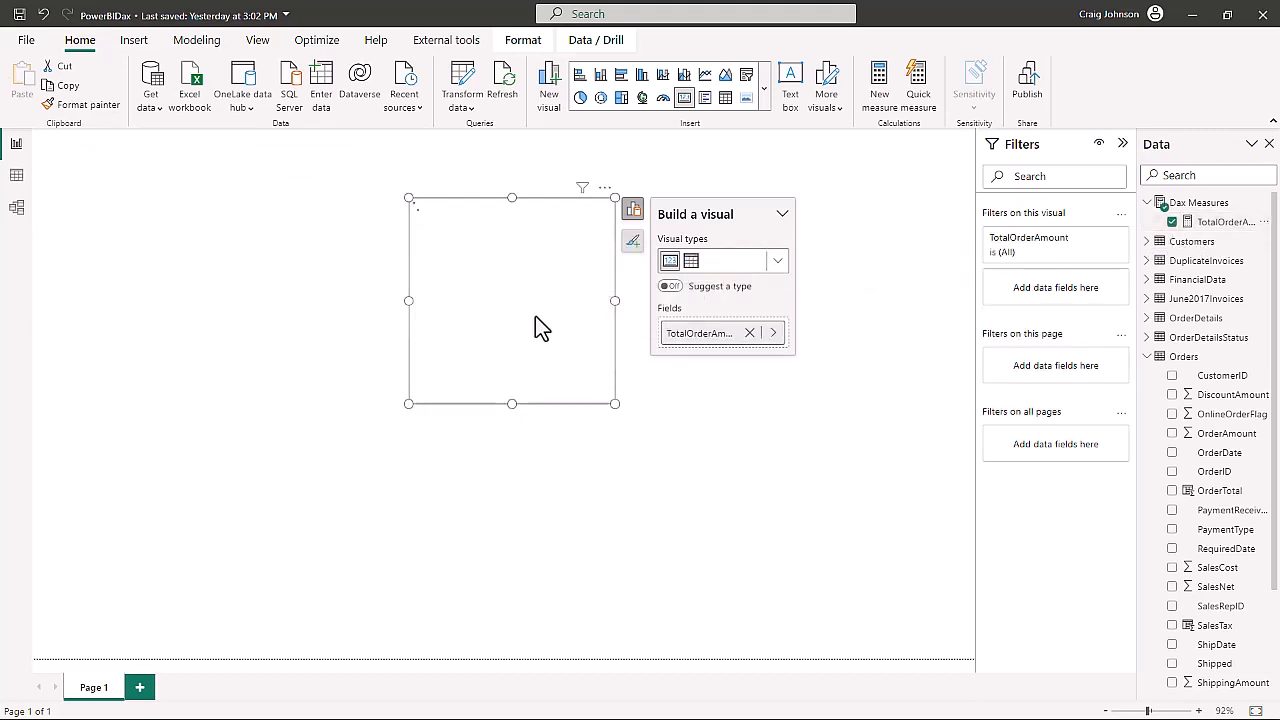
Step: Format the TotalOrderAmount measure with 2 decimal places and a thousands separator
click(1212, 224)
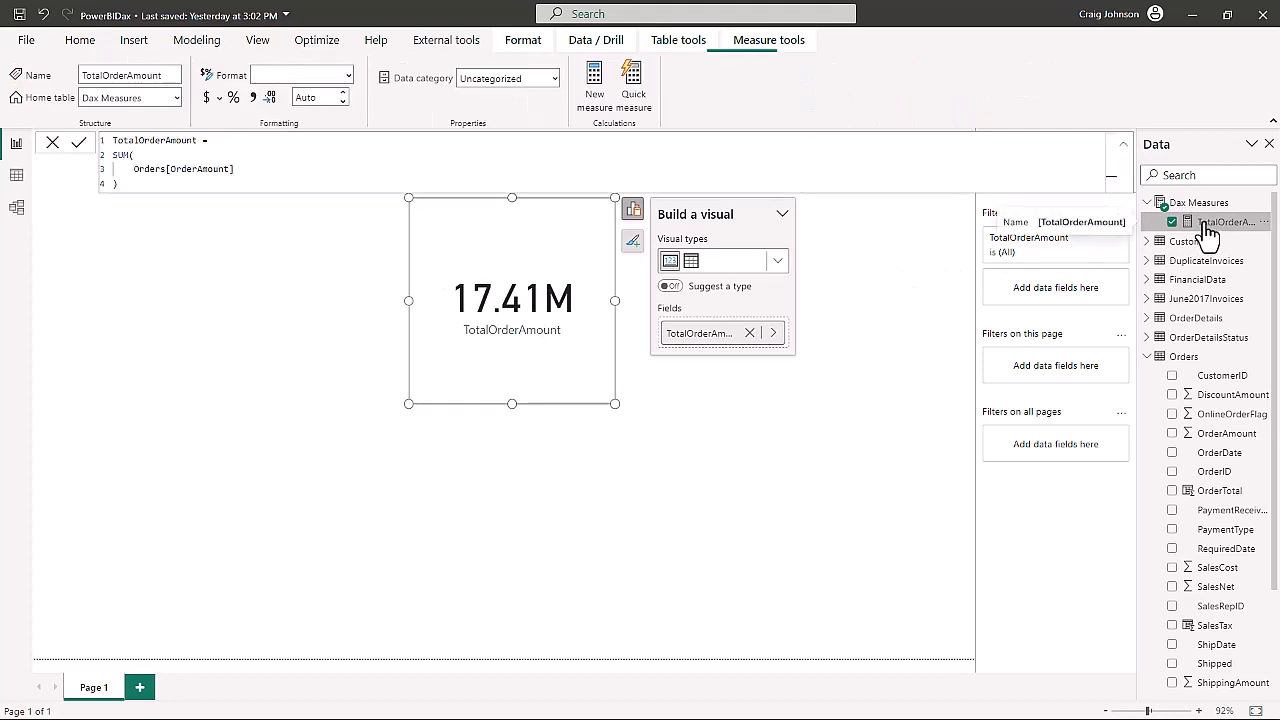
click(302, 97)
key(BackSpace)
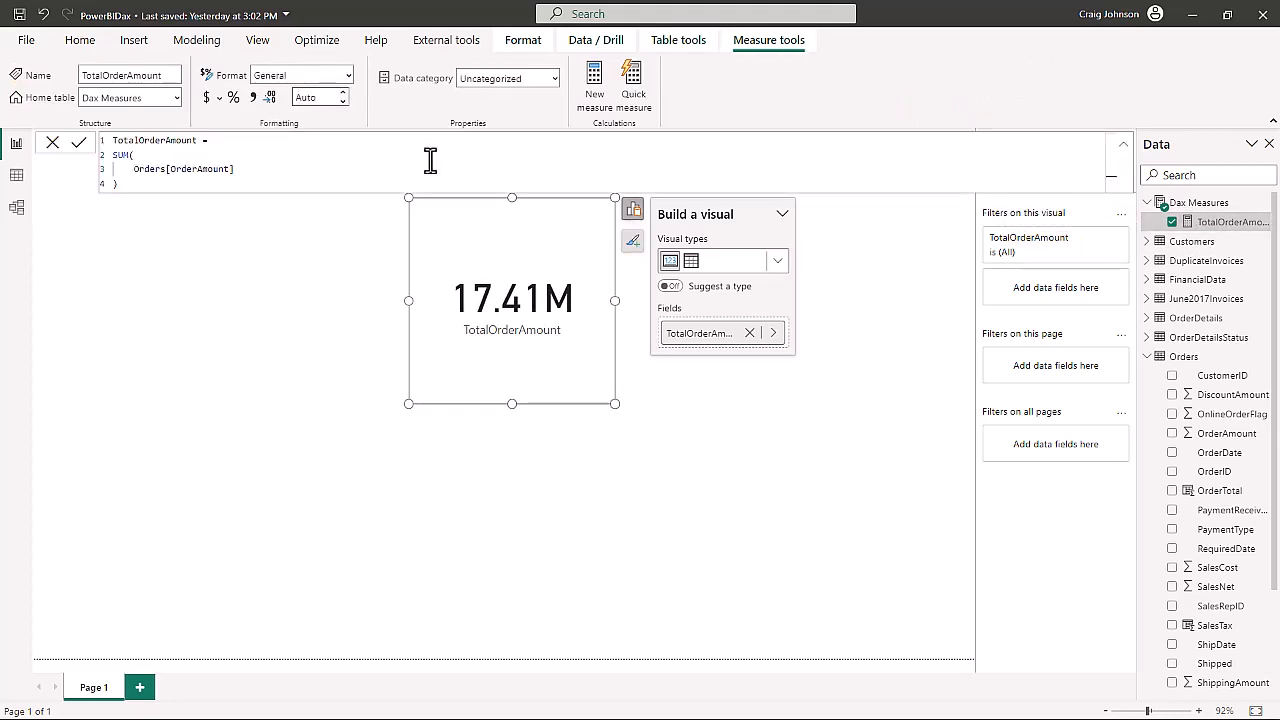
text(2)
key(Return)
click(252, 99)
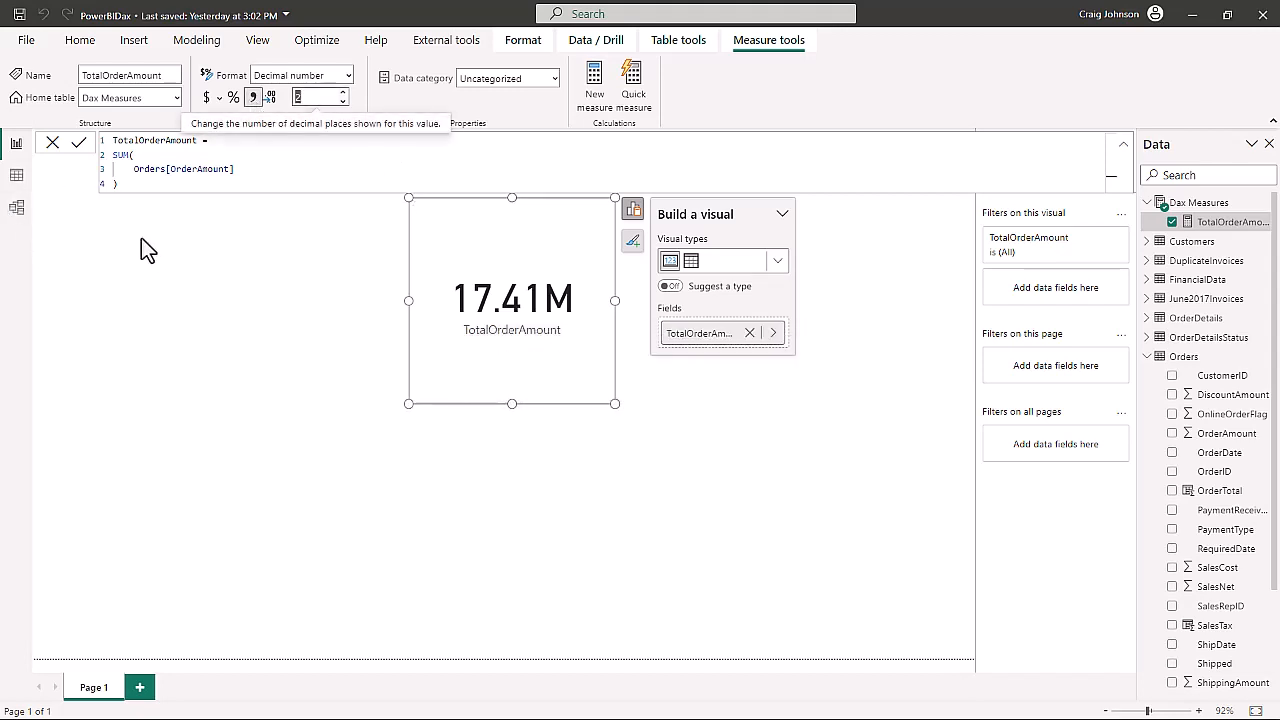
Step: Examine the TotalAllOrders column in the Orders table data for comparison with the card, and return to the report page
click(16, 180)
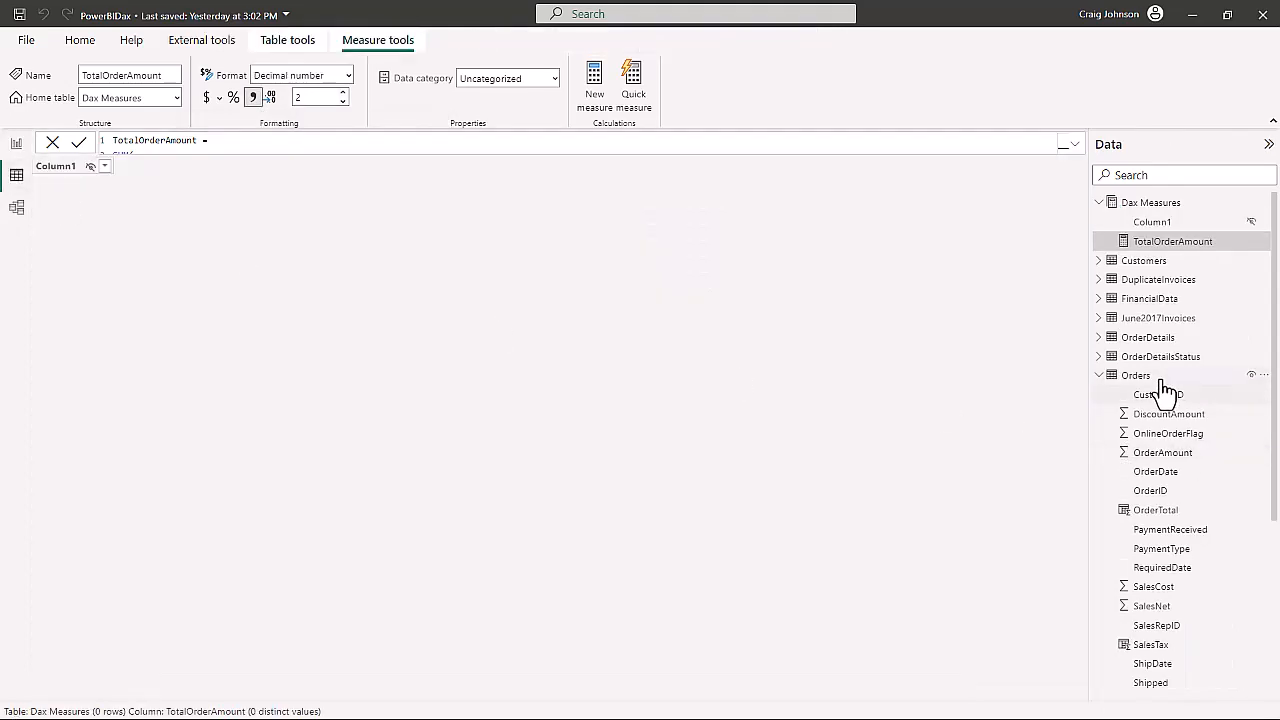
click(1160, 382)
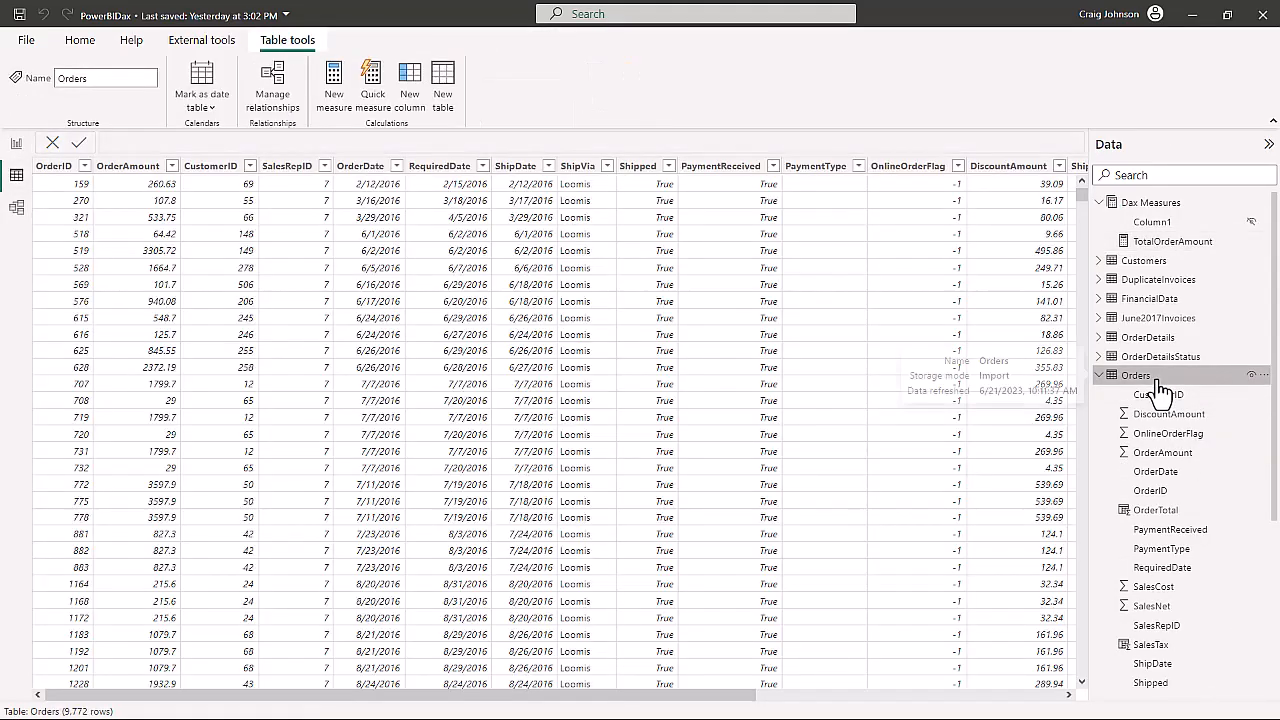
drag(640, 706, 1116, 688)
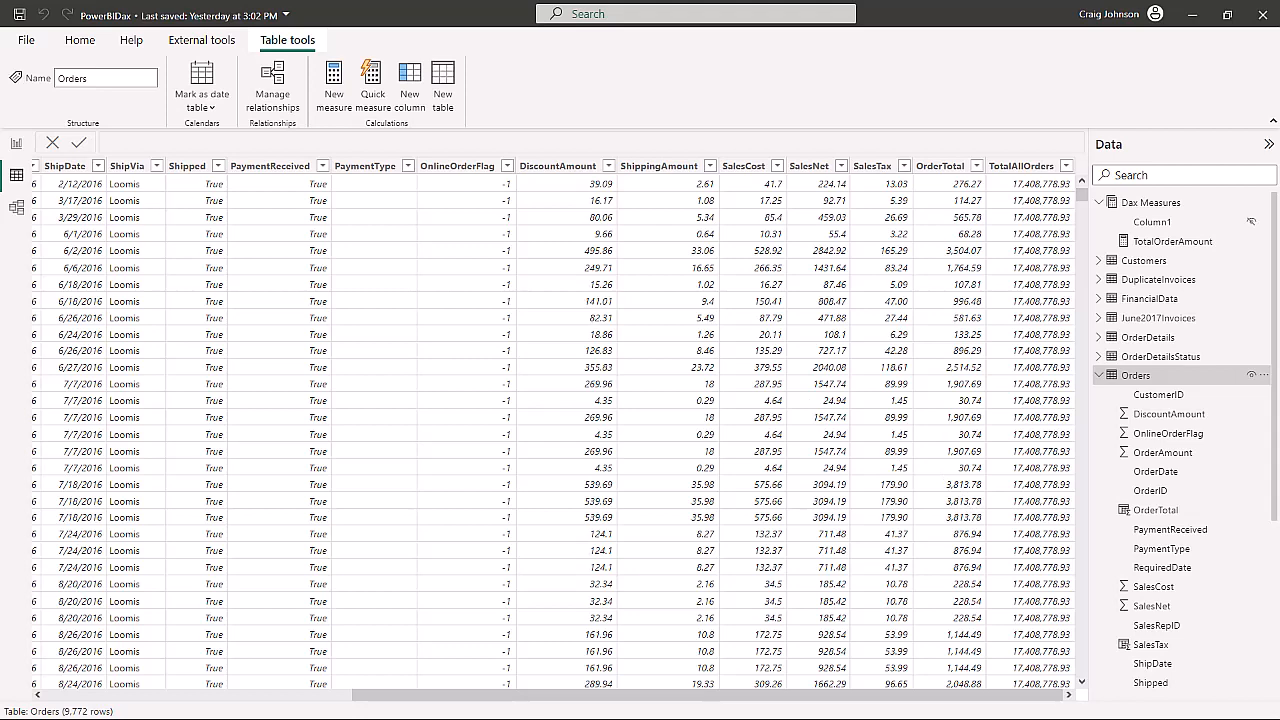
click(16, 144)
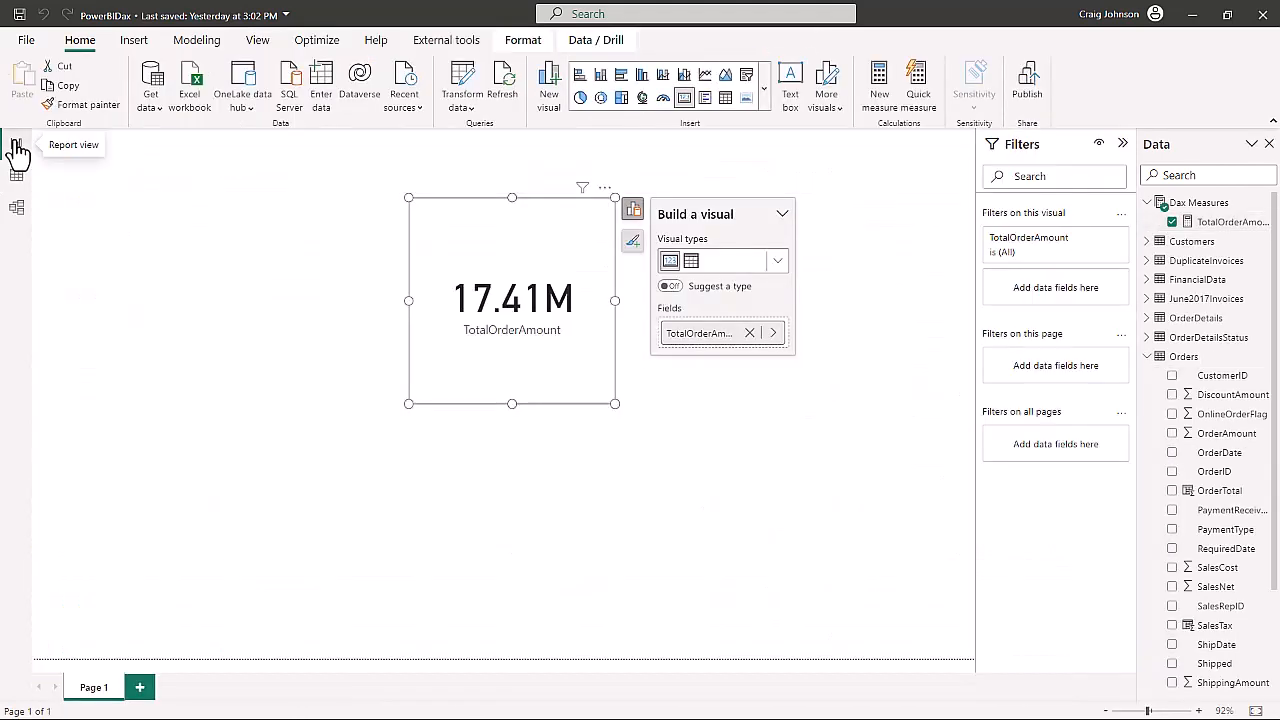